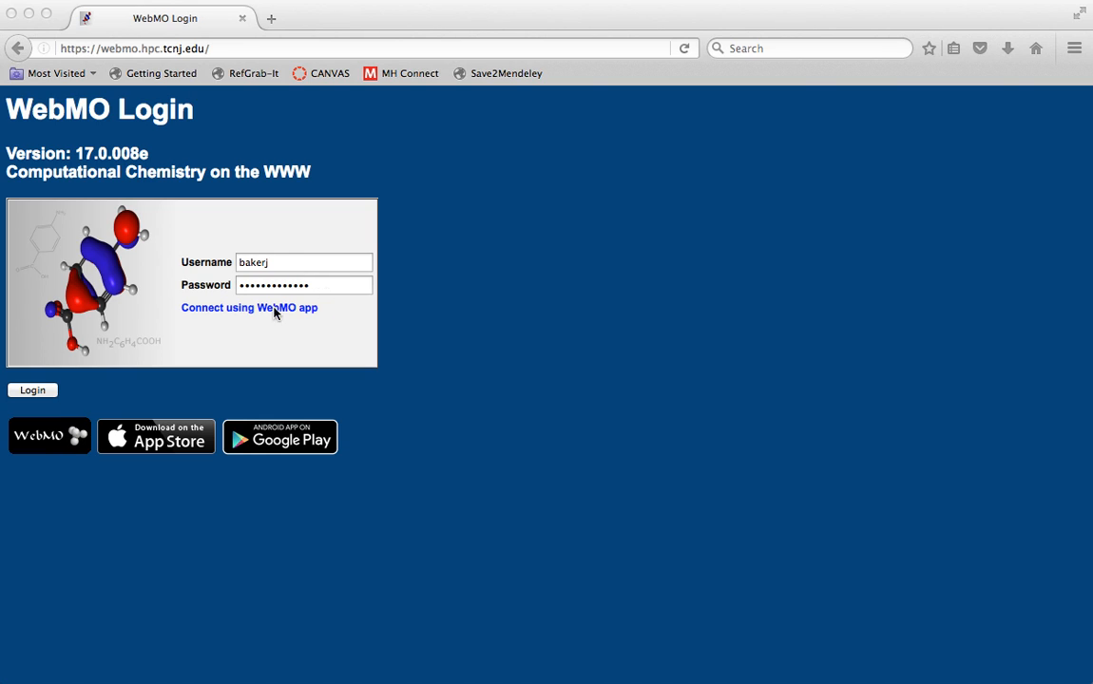
# Log in with the prefilled account credentials and create a new job in the job manager
pyautogui.click(35, 391)
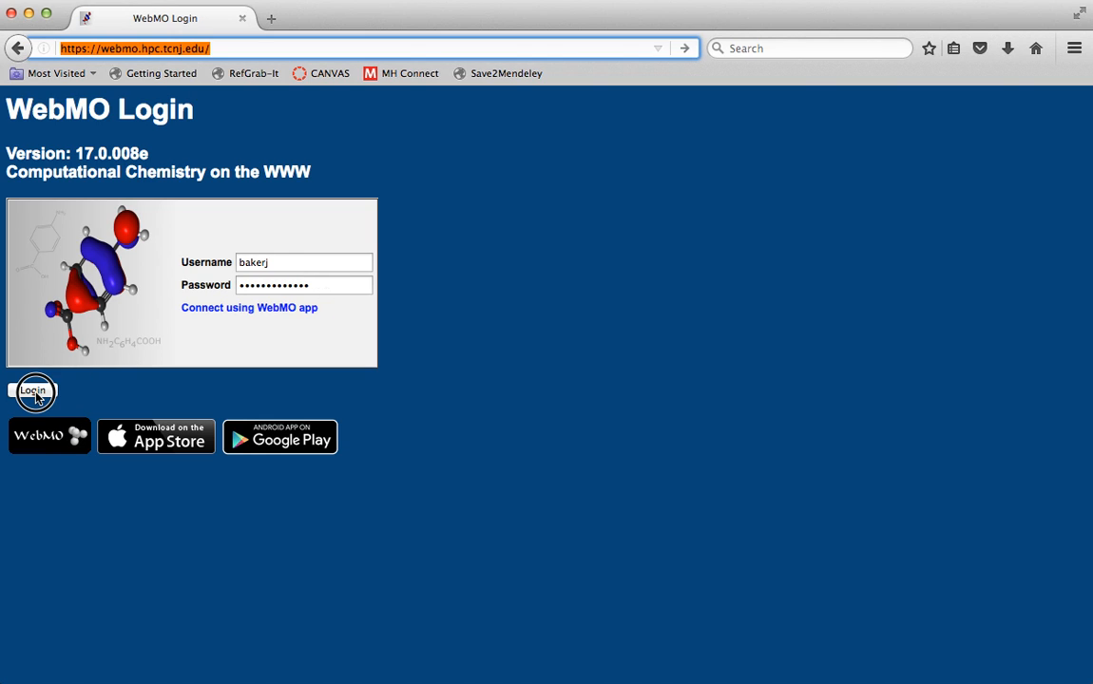
pyautogui.click(34, 392)
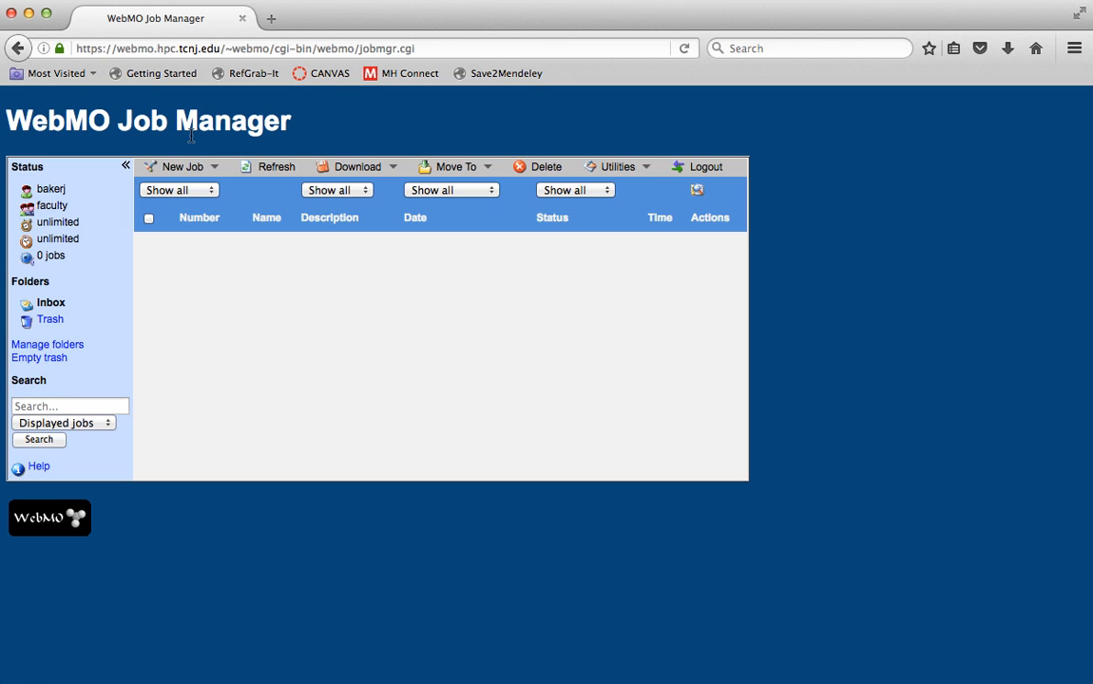
pyautogui.click(165, 166)
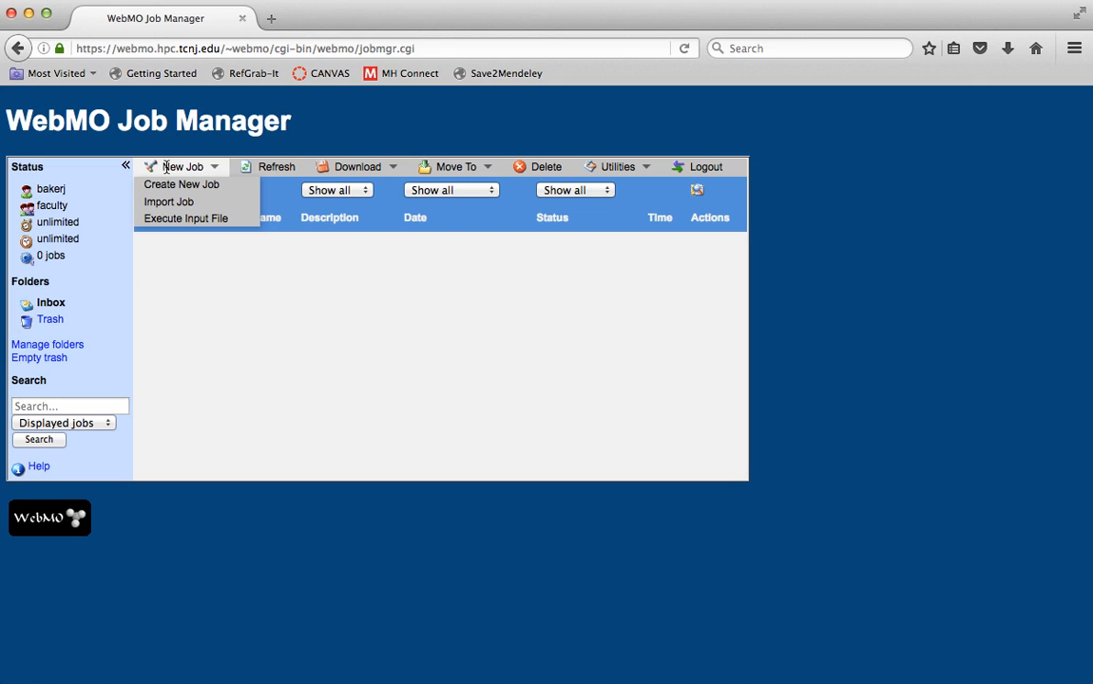
pyautogui.click(167, 187)
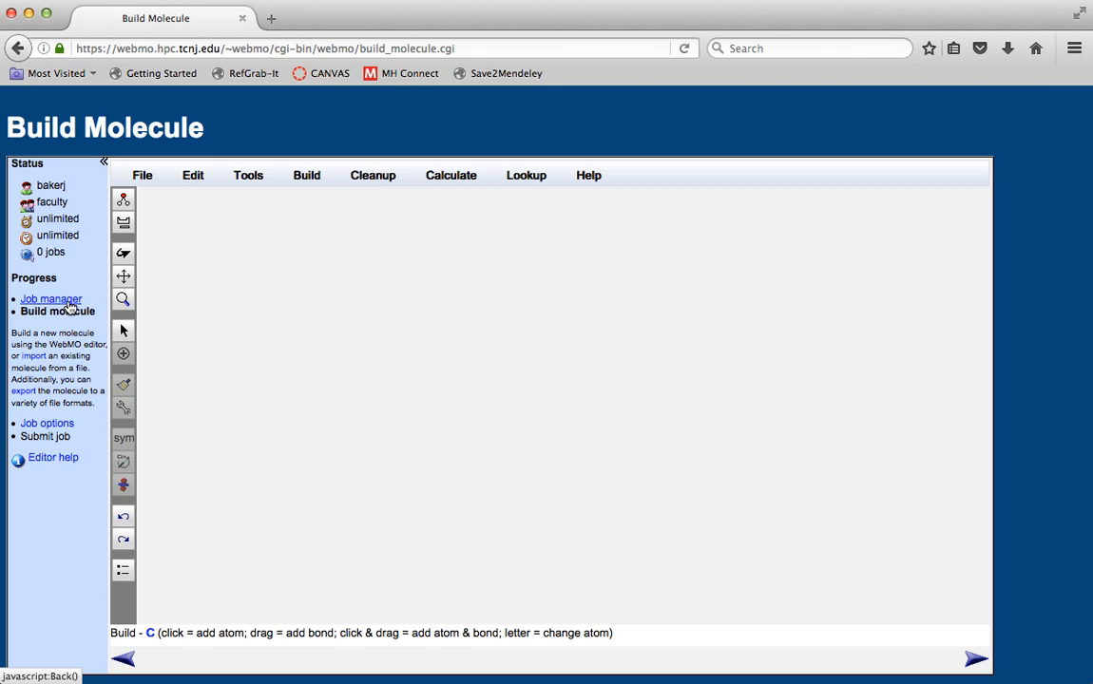
# Choose carbon as the element and place one carbon atom near the middle of the empty workspace
pyautogui.click(124, 224)
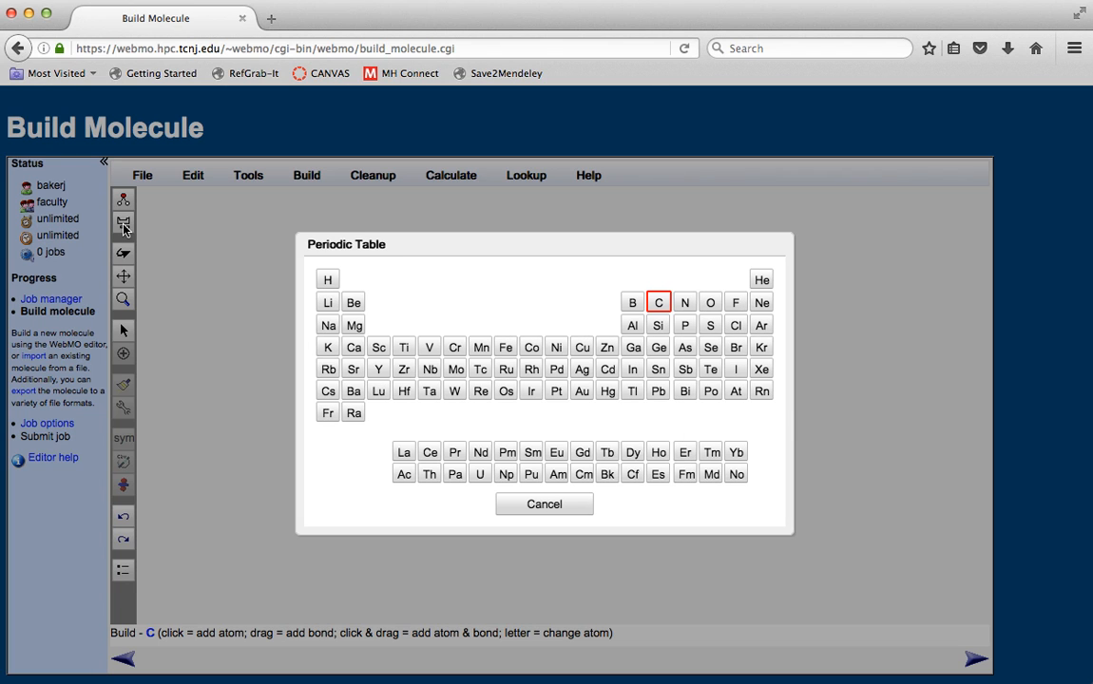
pyautogui.click(659, 303)
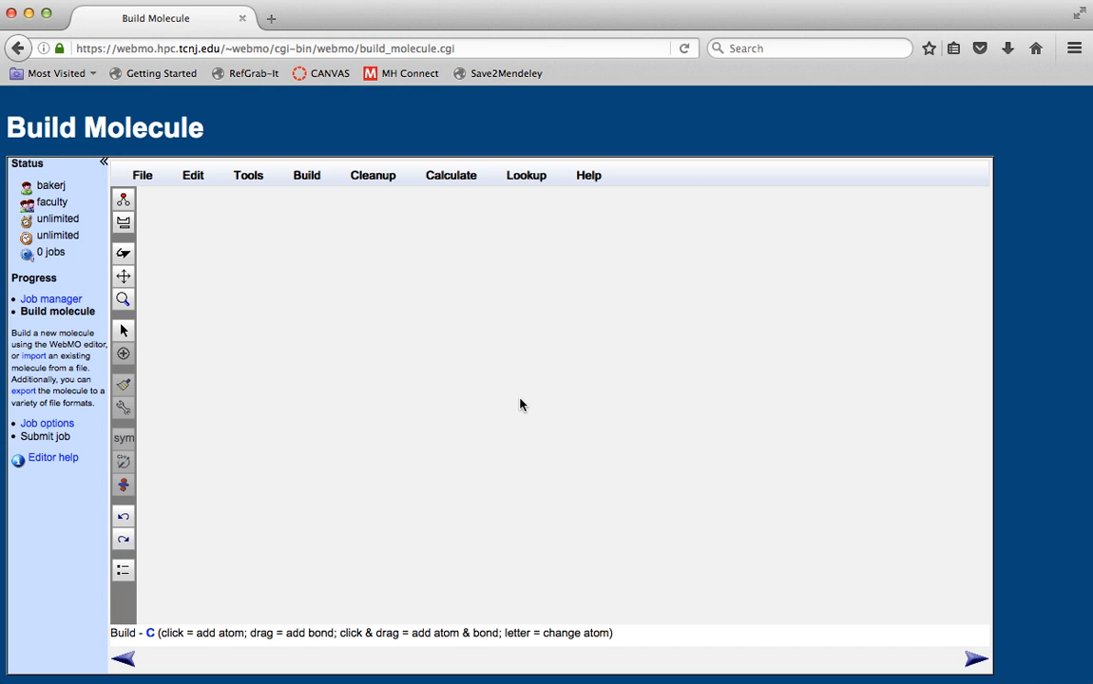
pyautogui.click(519, 400)
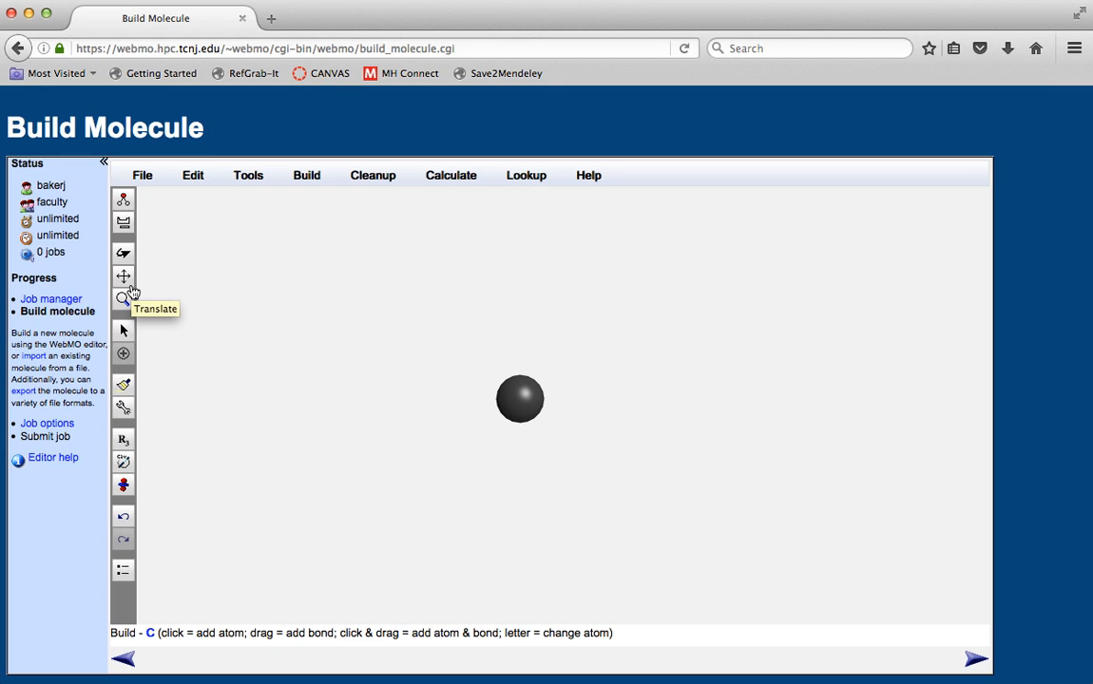
# Choose hydrogen as the element and add one hydrogen atom bonded directly above the carbon
pyautogui.click(123, 224)
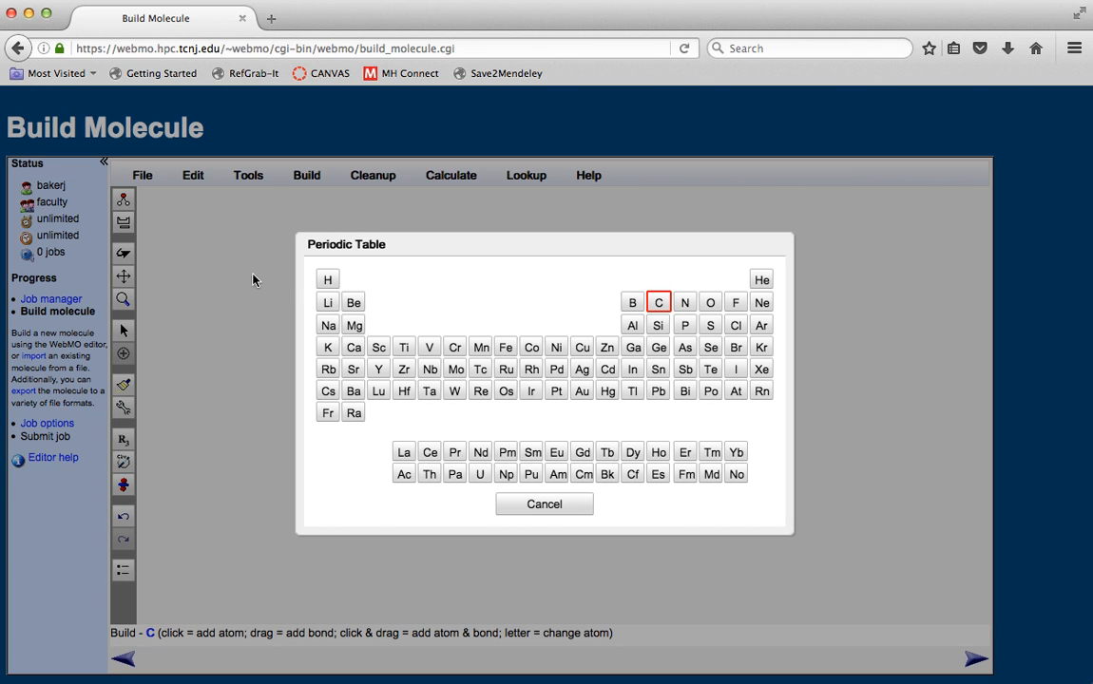
pyautogui.click(327, 282)
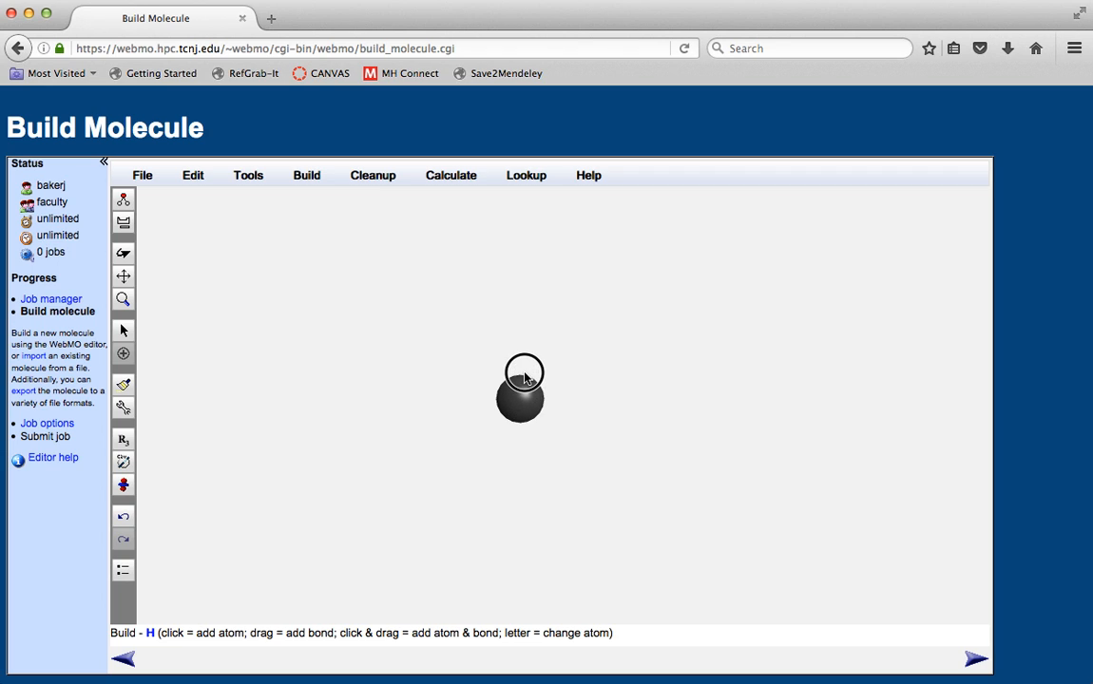
pyautogui.click(521, 318)
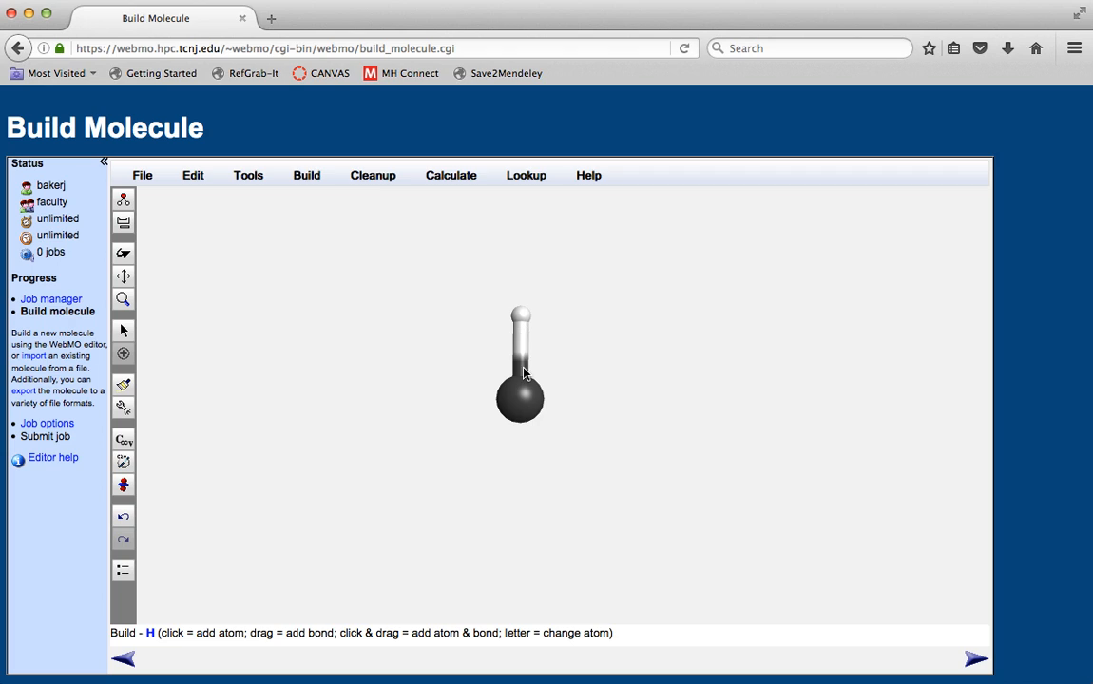
# Run the Comprehensive - Mechanics cleanup on the carbon–hydrogen fragment
pyautogui.click(125, 252)
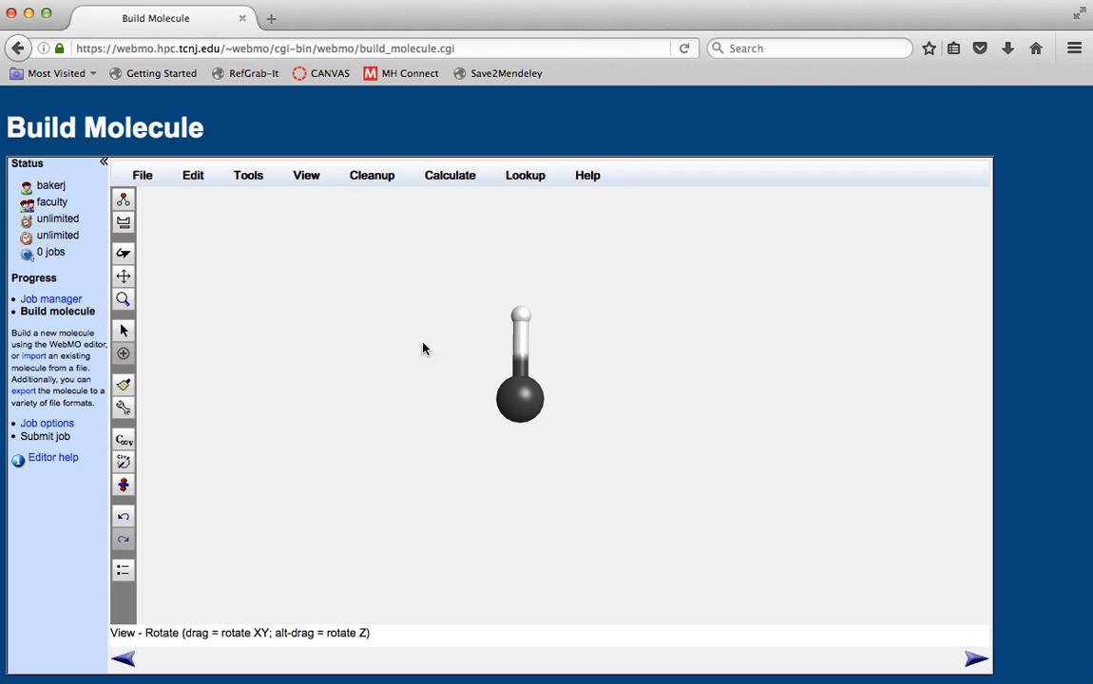
pyautogui.moveTo(432, 361); pyautogui.dragTo(508, 282)
pyautogui.moveTo(465, 492); pyautogui.dragTo(521, 314)
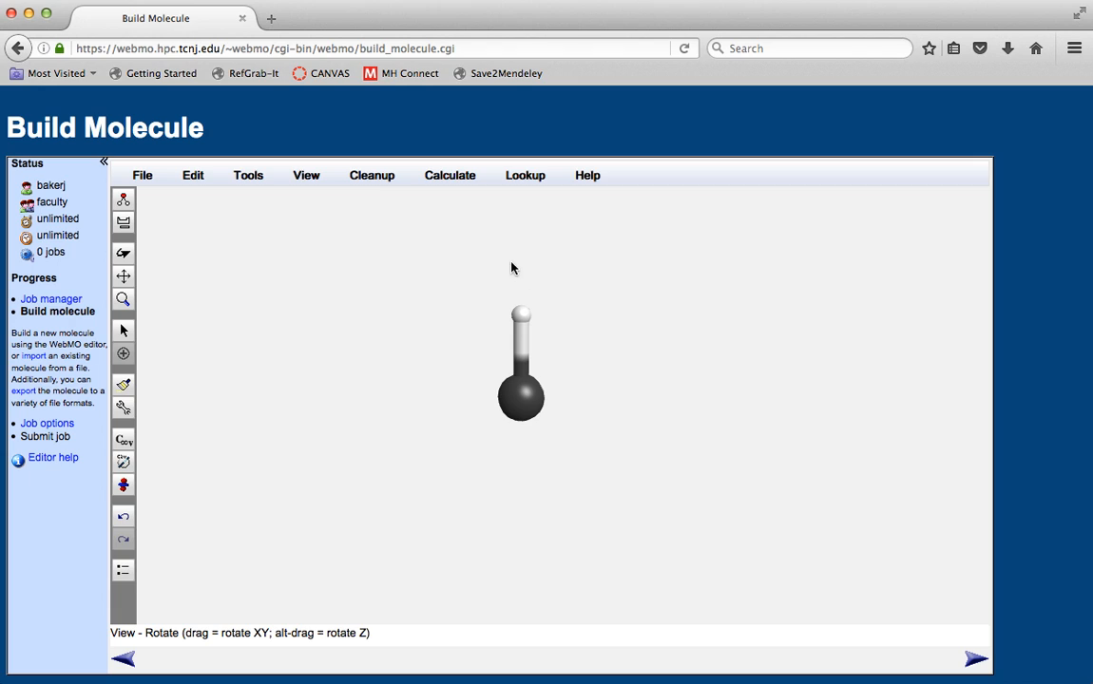
pyautogui.click(373, 176)
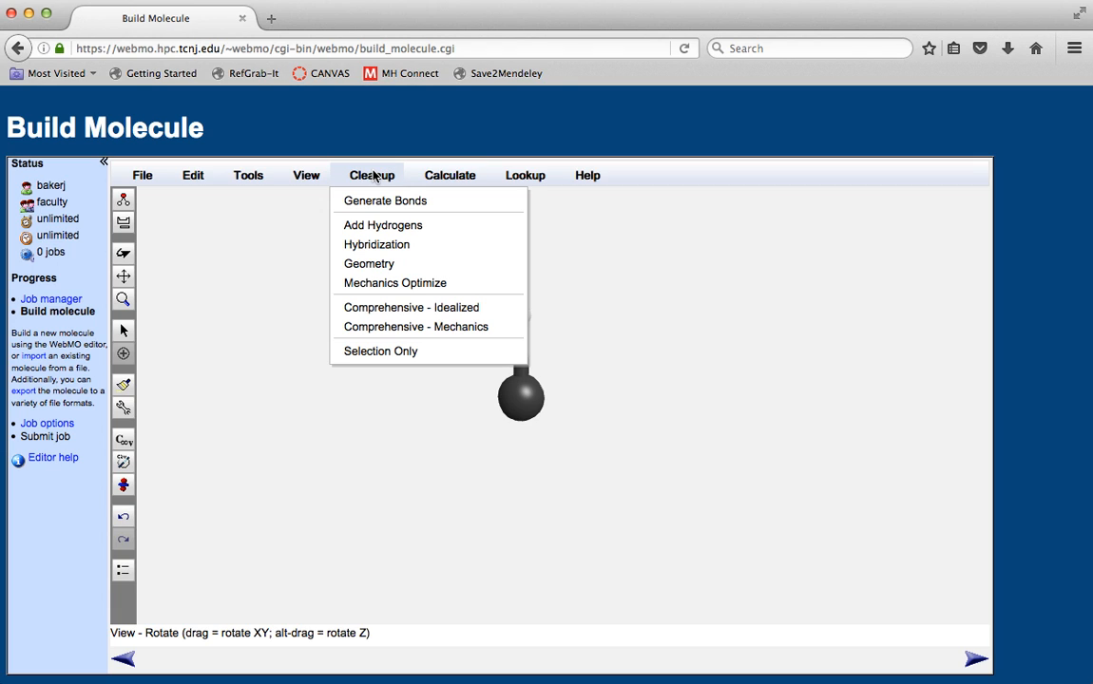
pyautogui.click(383, 333)
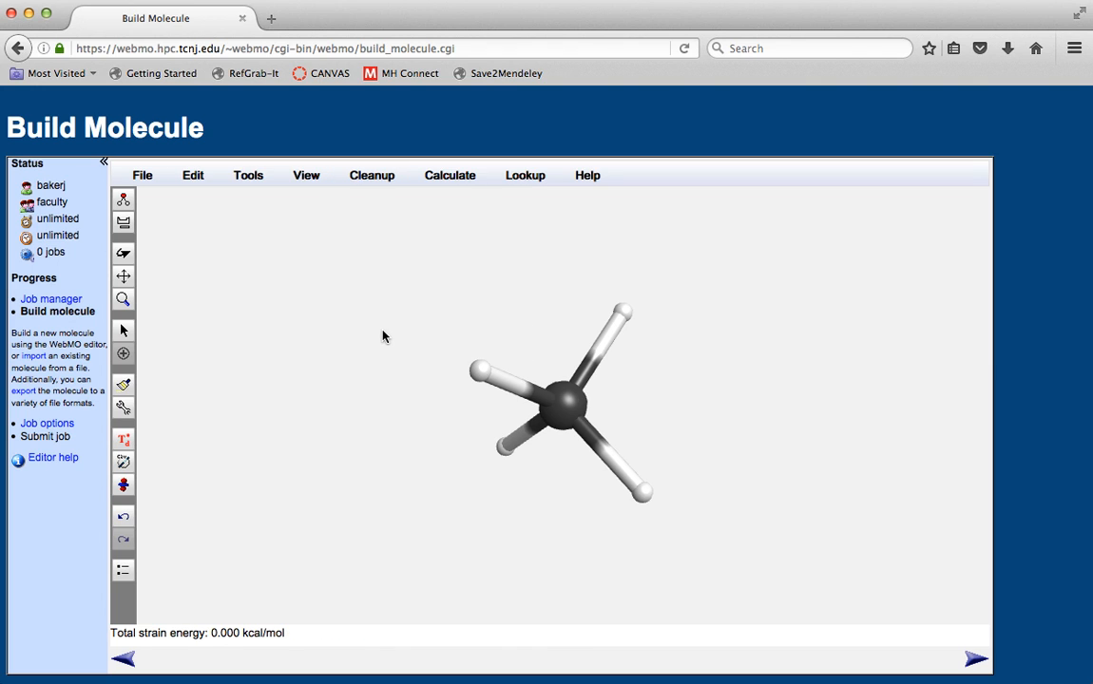
# Inspect the methane structure from different angles and continue to the Mopac job options without symmetrization
pyautogui.moveTo(788, 385); pyautogui.dragTo(696, 487)
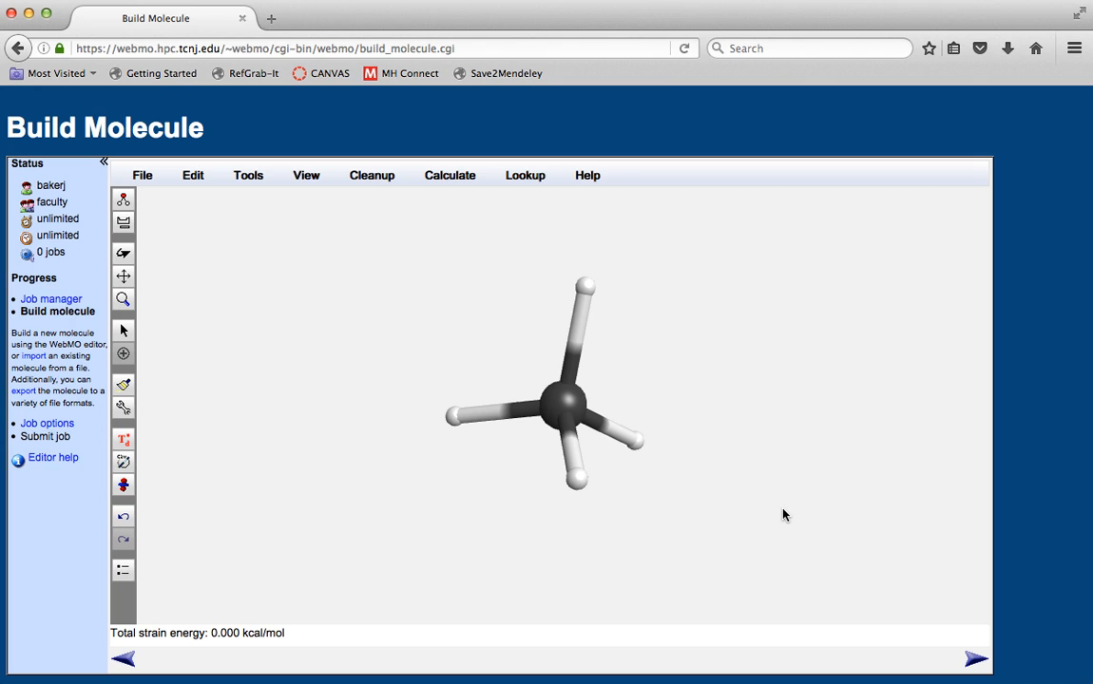
pyautogui.moveTo(750, 493)
pyautogui.mouseDown()
pyautogui.moveTo(700, 526)
pyautogui.moveTo(735, 487)
pyautogui.moveTo(756, 492)
pyautogui.mouseUp()
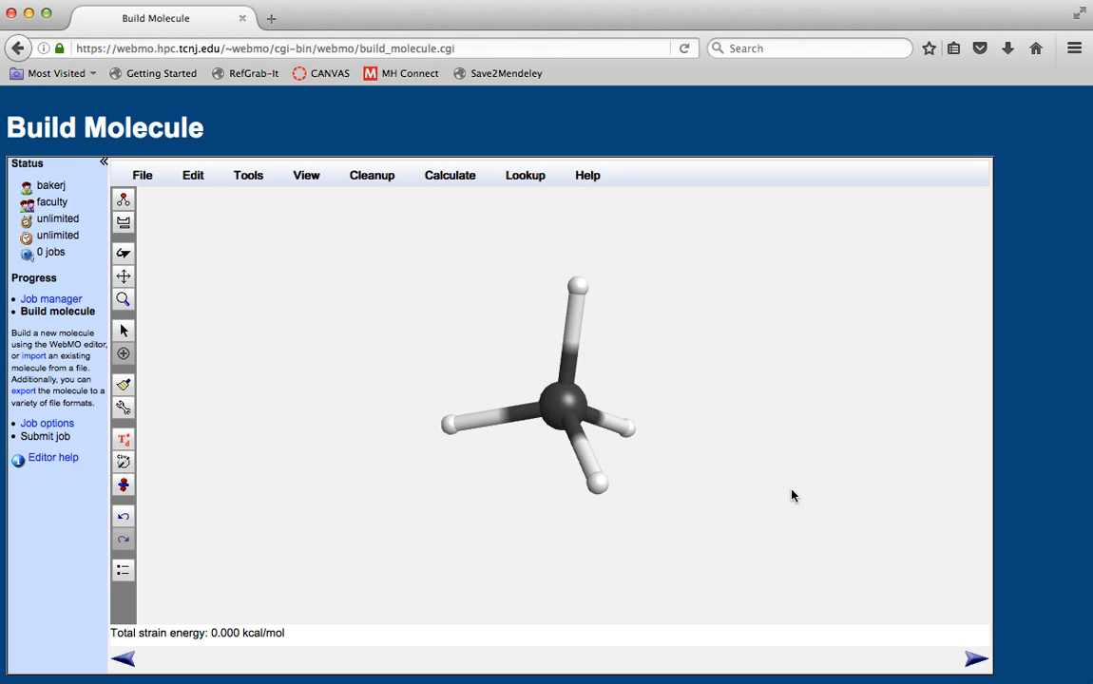
pyautogui.click(976, 662)
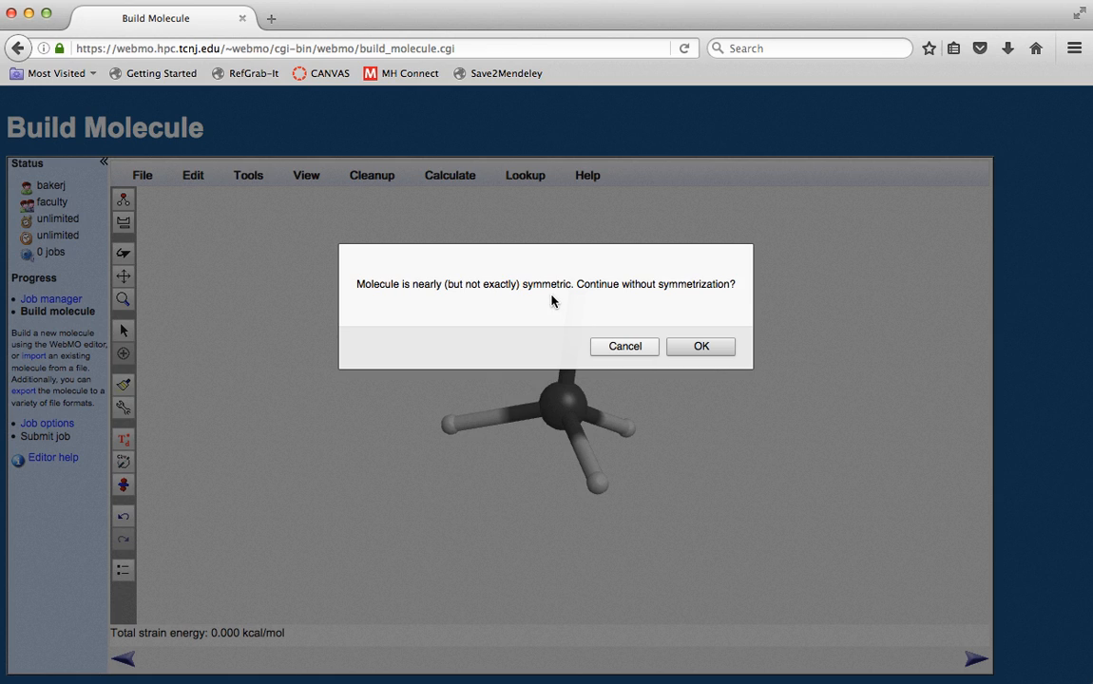
pyautogui.click(696, 353)
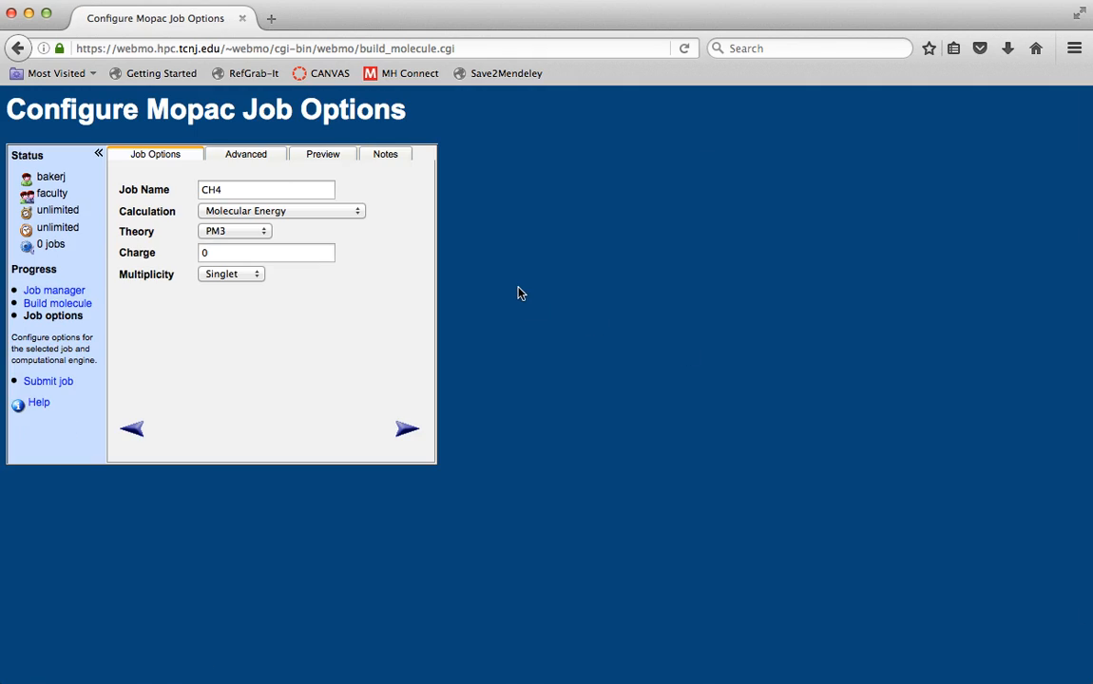
# Set the CH4 job to Geometry Optimization with PM6 theory and submit it
pyautogui.click(233, 189)
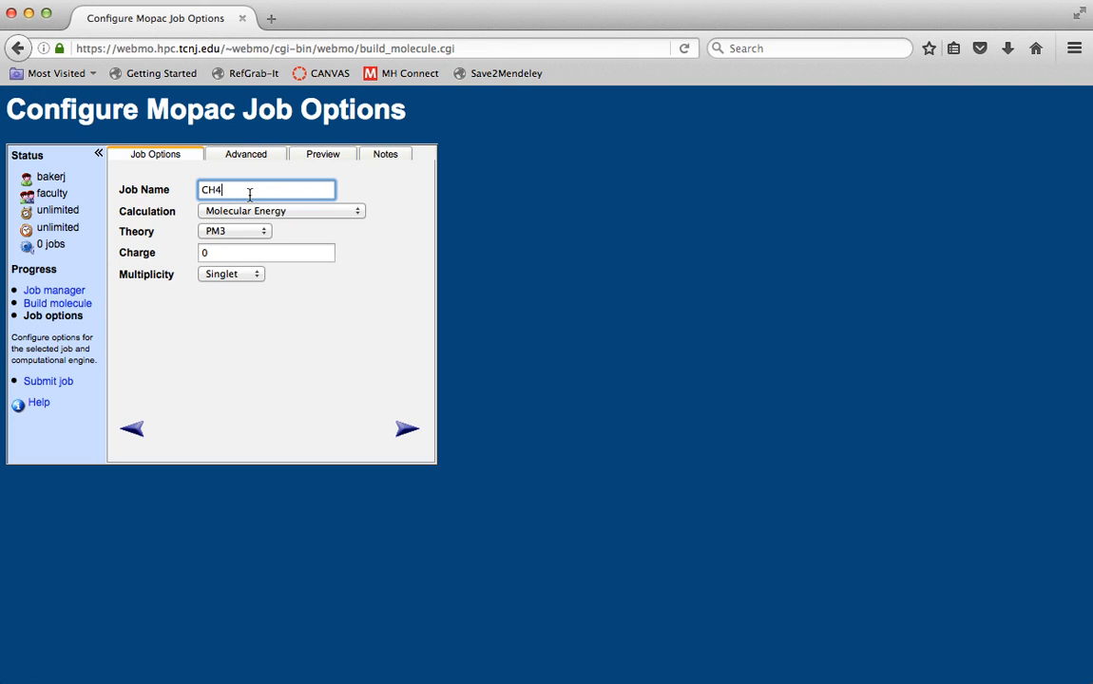
pyautogui.click(303, 215)
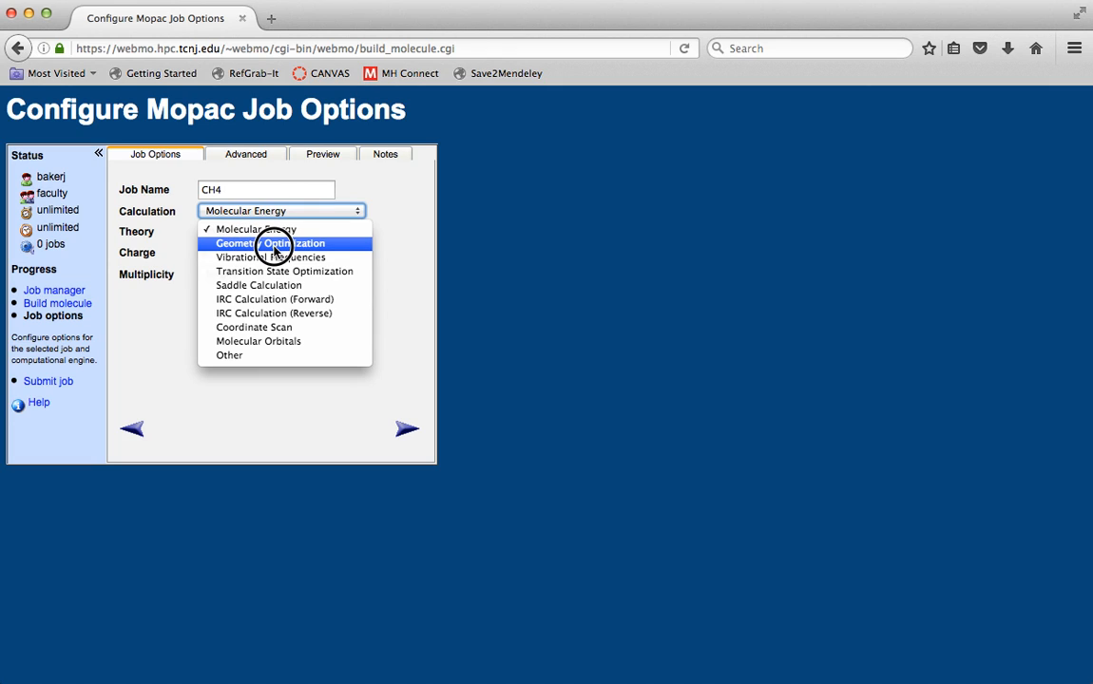
pyautogui.click(275, 245)
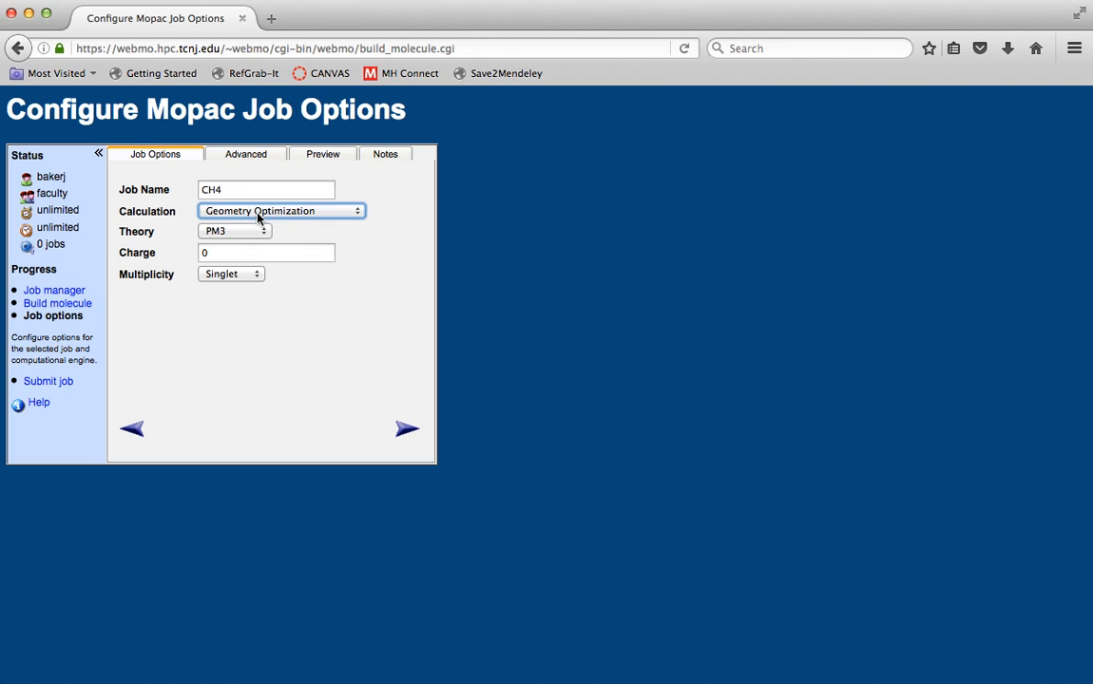
pyautogui.moveTo(235, 233); pyautogui.dragTo(229, 292)
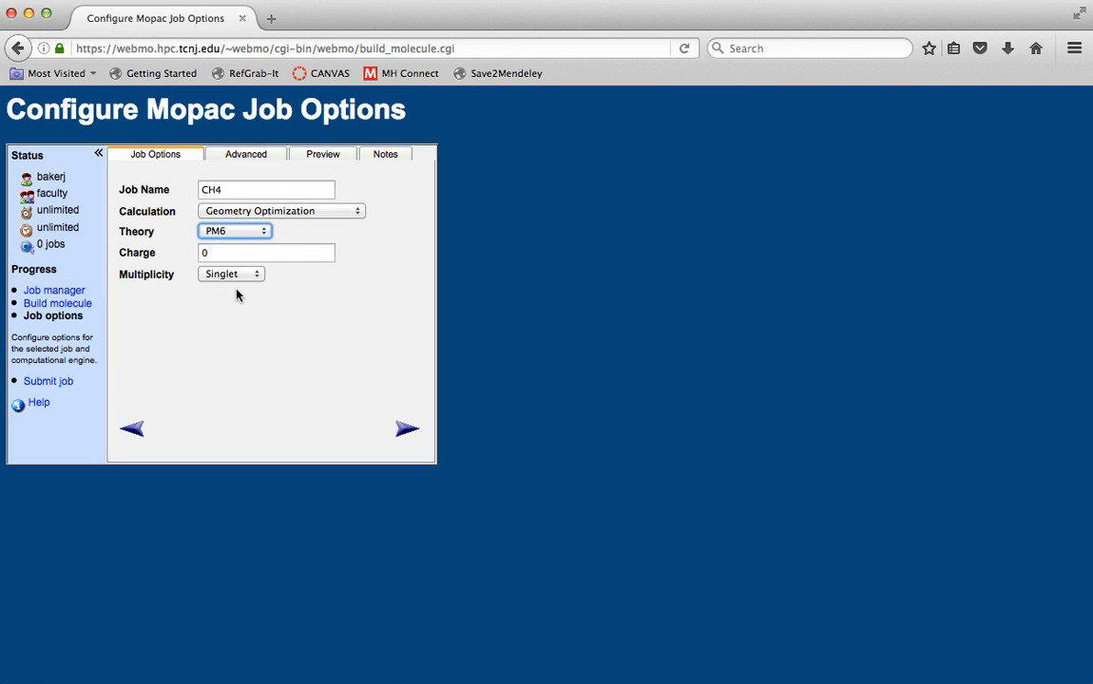
pyautogui.click(529, 342)
pyautogui.click(403, 432)
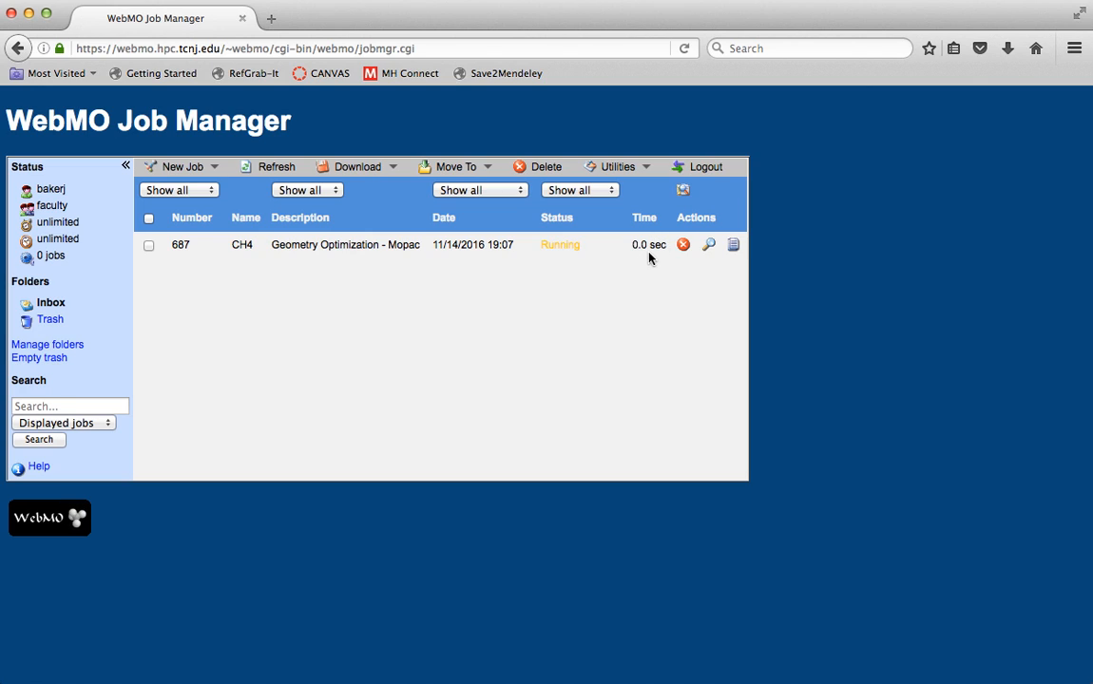
# Refresh the job list and open the results of the CH4 geometry optimization
pyautogui.click(264, 171)
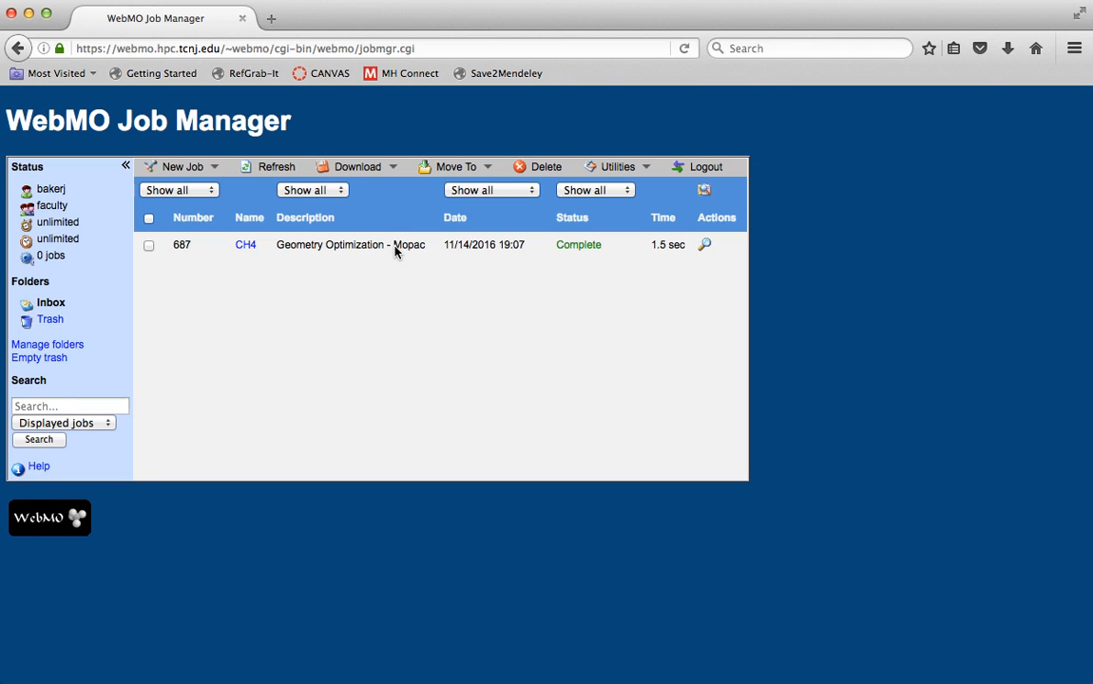
pyautogui.click(706, 246)
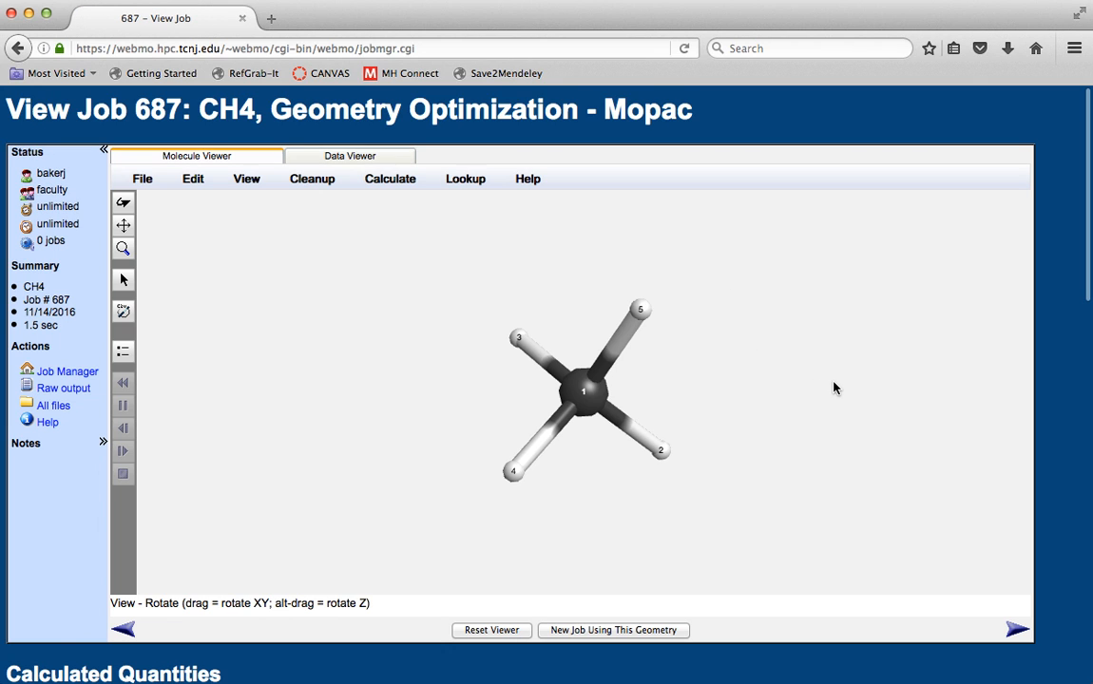
pyautogui.moveTo(843, 383); pyautogui.dragTo(740, 432)
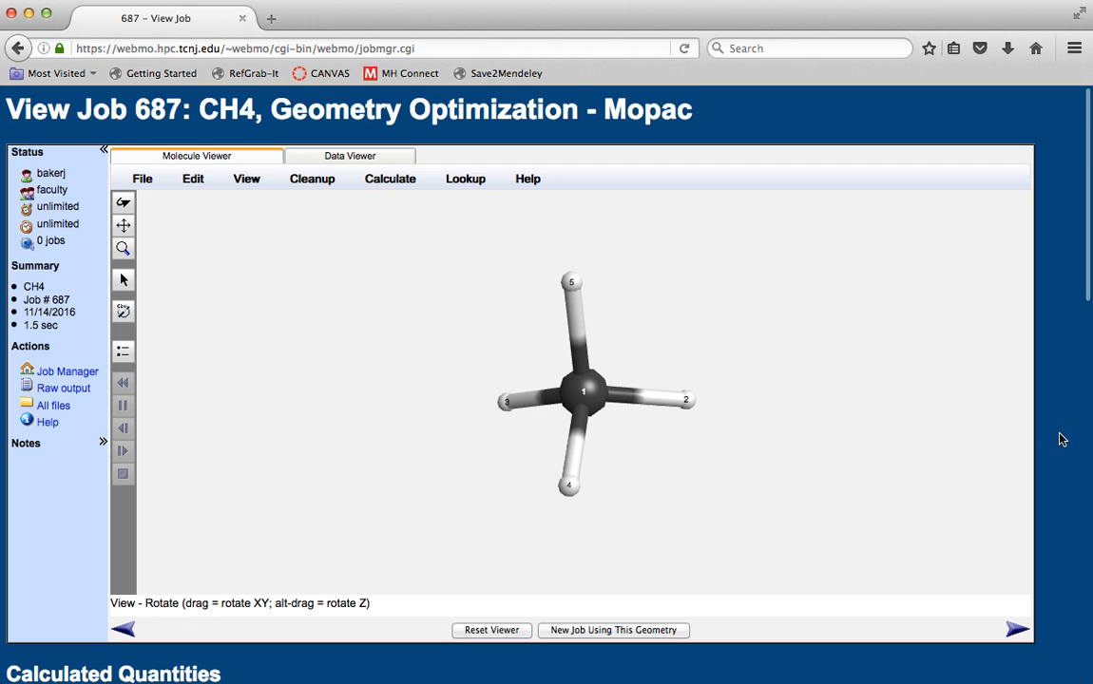
# Examine the calculated quantities of the CH4 job, including the overview, geometry sequence energies, partial charges and bond orders
pyautogui.scroll(-1, 1066, 476)
pyautogui.scroll(-10, 1066, 478)
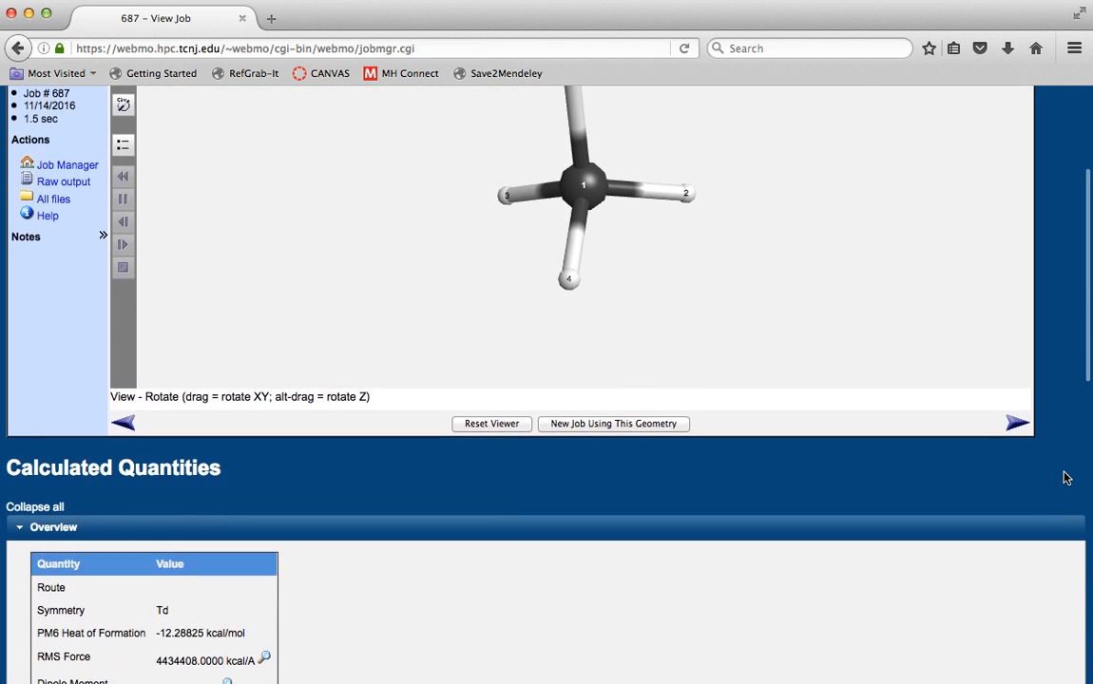
pyautogui.scroll(-10, 1066, 478)
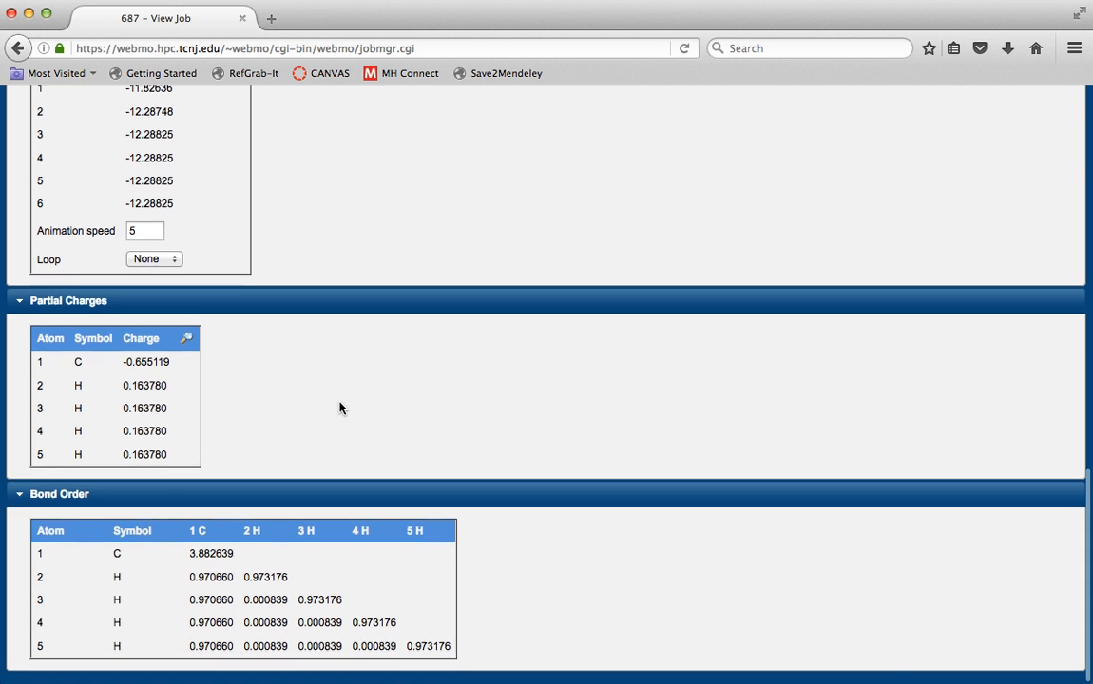
pyautogui.scroll(1, 340, 408)
pyautogui.scroll(8, 340, 408)
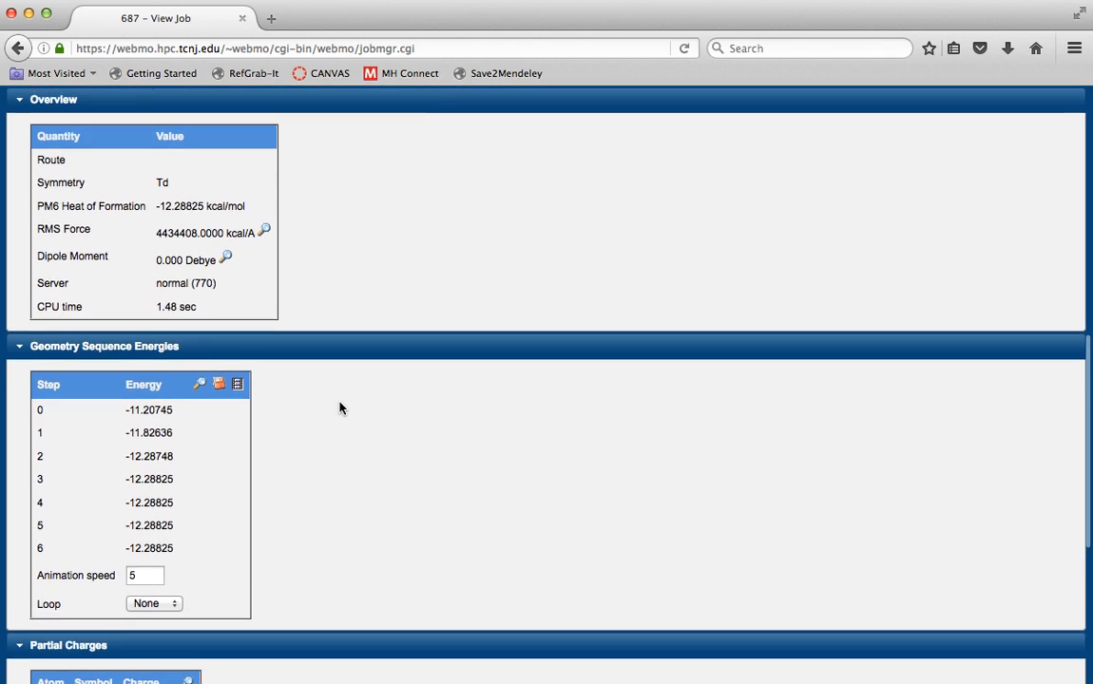
pyautogui.scroll(2, 341, 408)
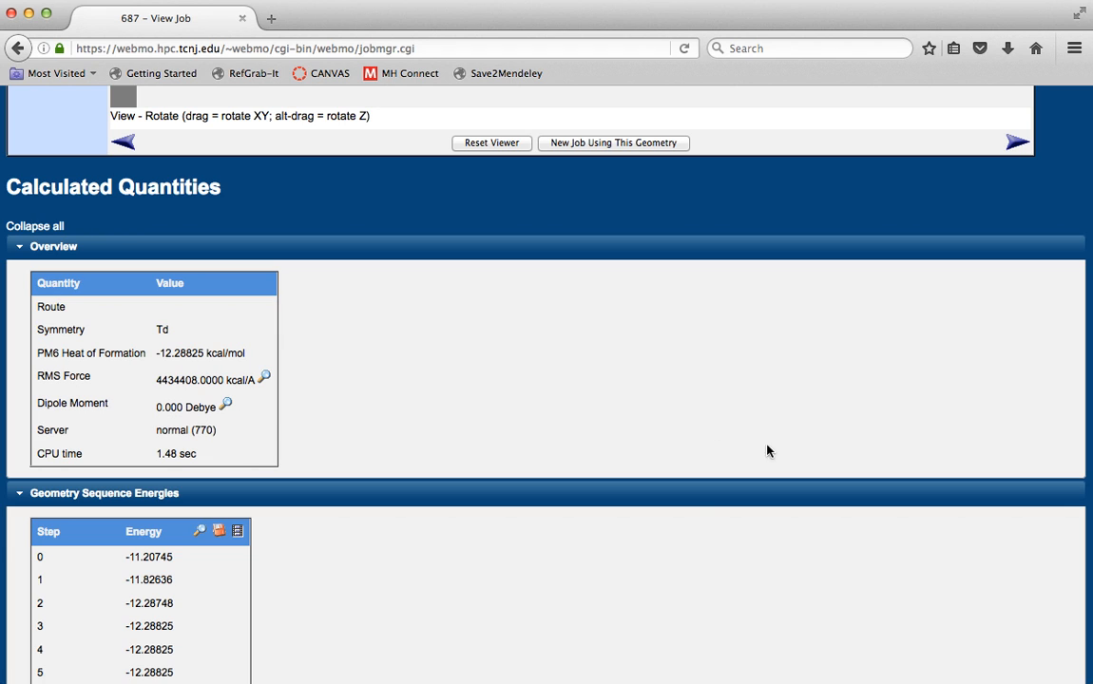
pyautogui.scroll(10, 841, 451)
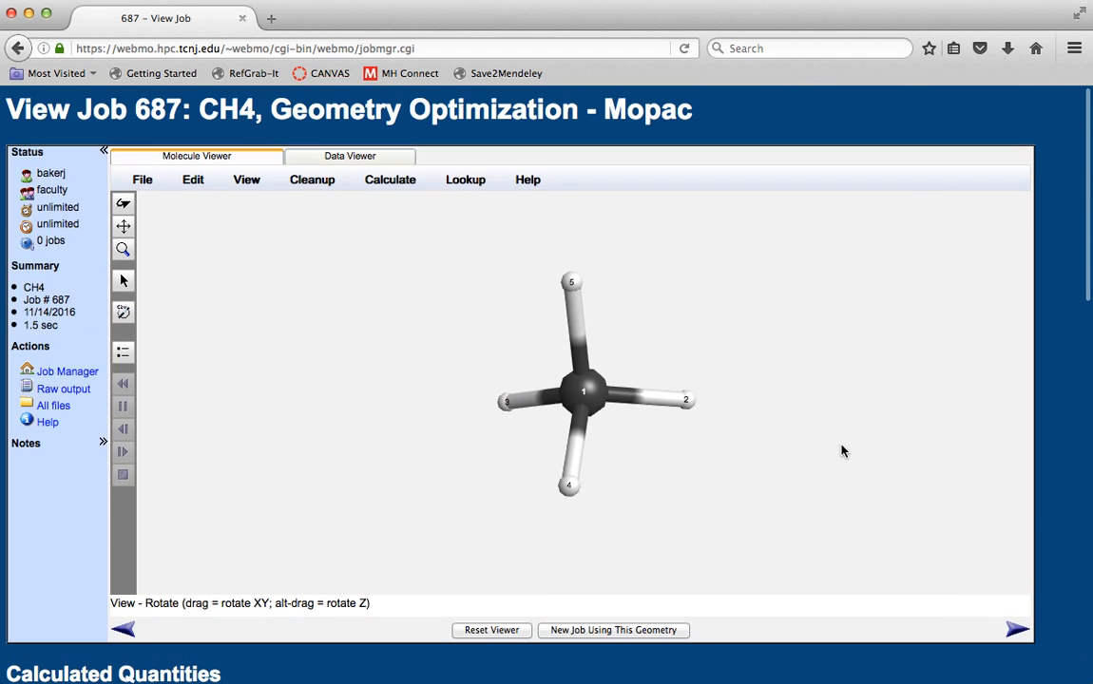
# Rotate the optimized methane so all hydrogens are distinguishable, and measure the bond length between hydrogen 4 and carbon 1
pyautogui.moveTo(843, 442); pyautogui.dragTo(776, 377)
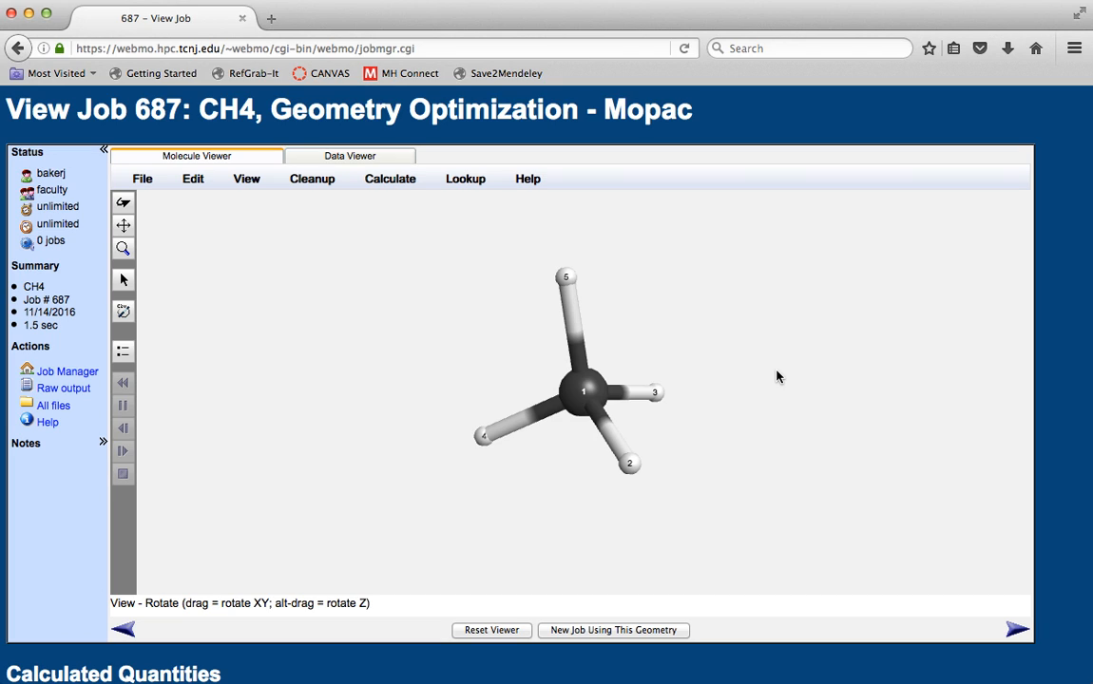
pyautogui.moveTo(776, 377)
pyautogui.mouseDown()
pyautogui.moveTo(805, 369)
pyautogui.moveTo(792, 371)
pyautogui.mouseUp()
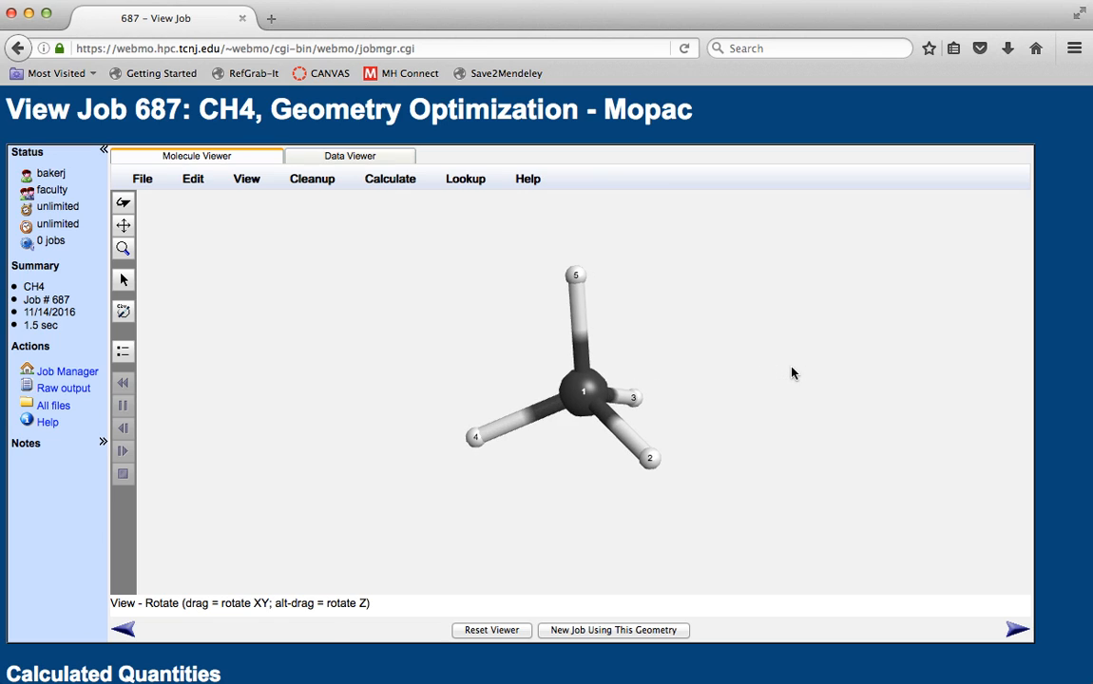
pyautogui.click(124, 282)
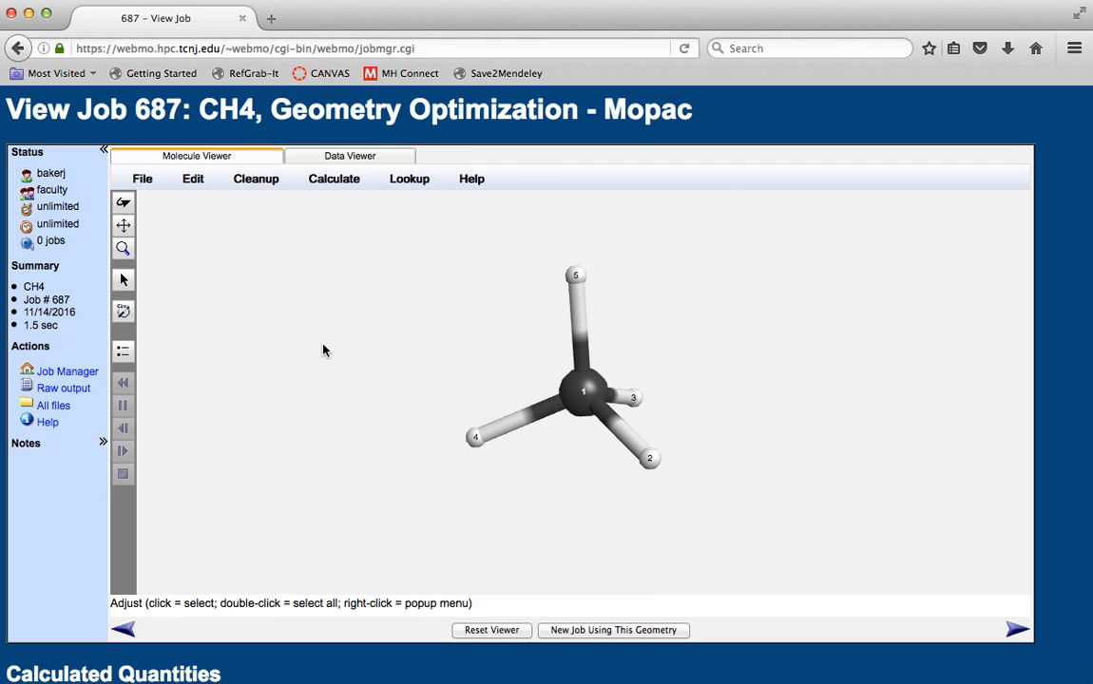
pyautogui.moveTo(416, 372); pyautogui.dragTo(434, 383)
pyautogui.click(473, 441)
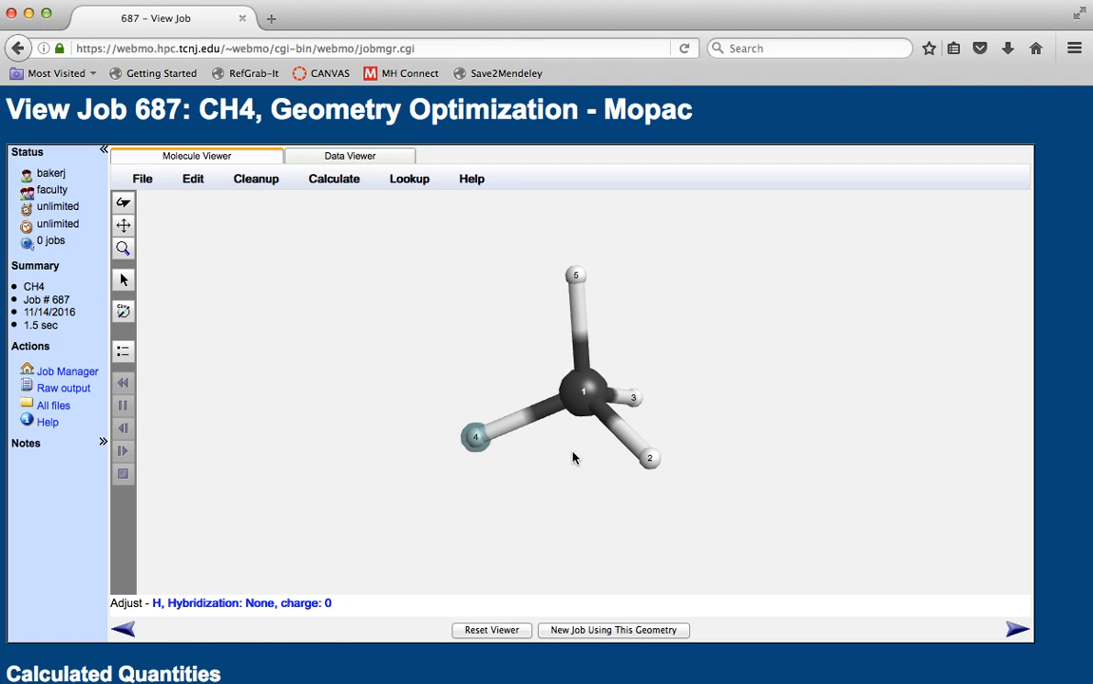
pyautogui.keyDown('shift'); pyautogui.click(584, 400); pyautogui.keyUp('shift')
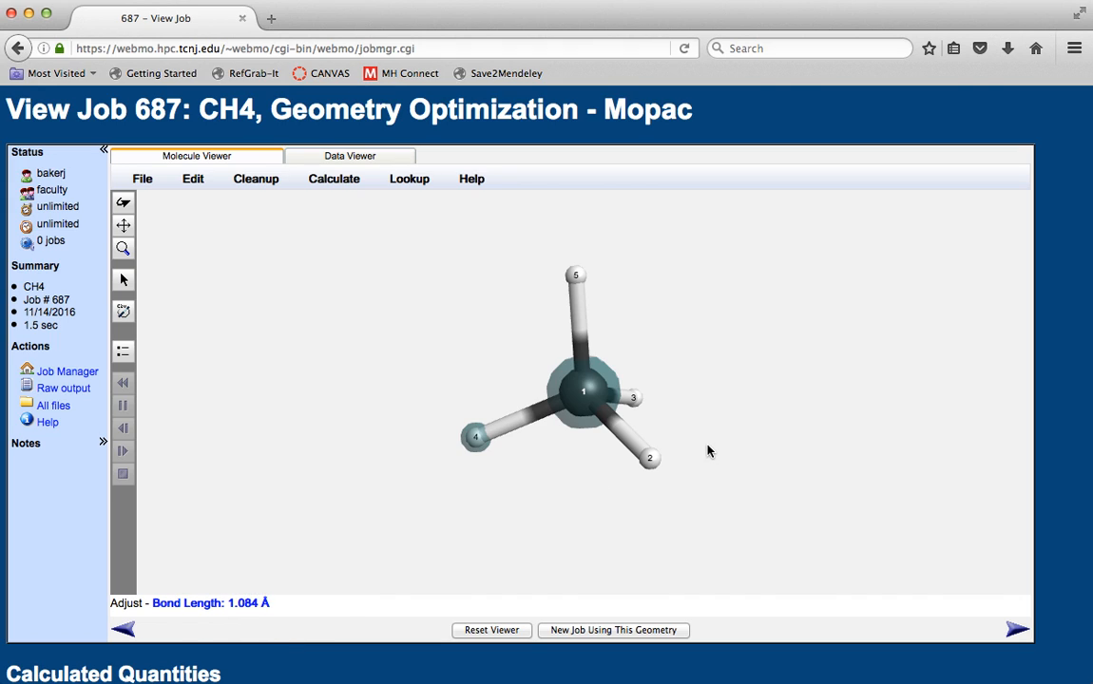
pyautogui.click(724, 419)
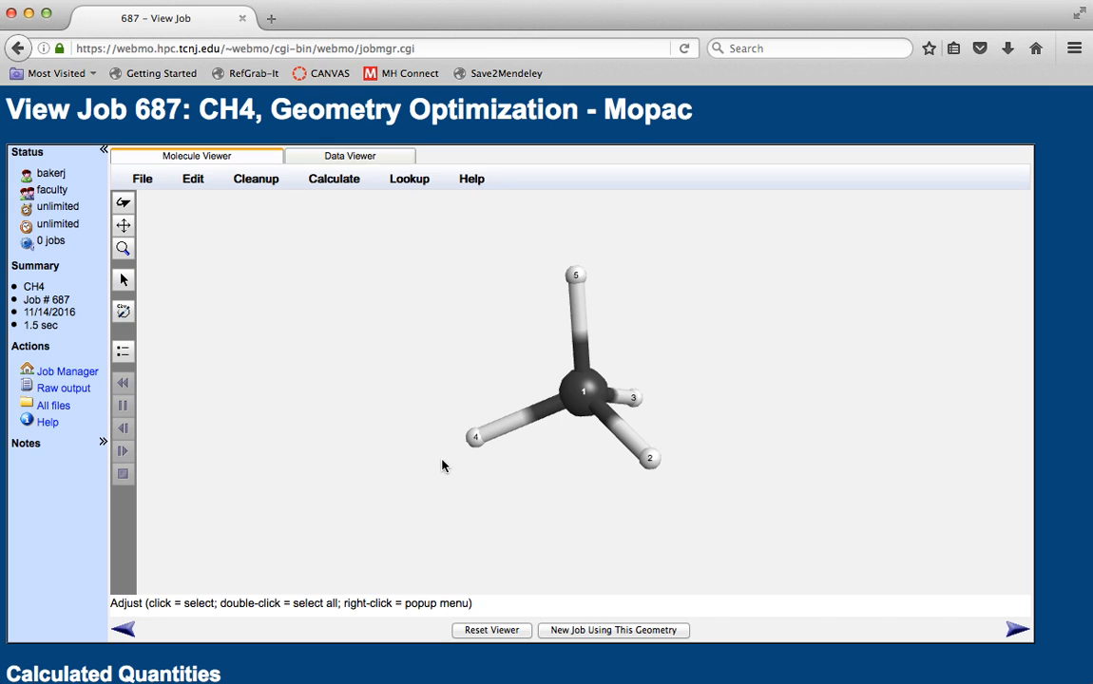
# Measure the bond angle formed by hydrogen 4, carbon 1 and hydrogen 5, and clear the selection
pyautogui.click(475, 438)
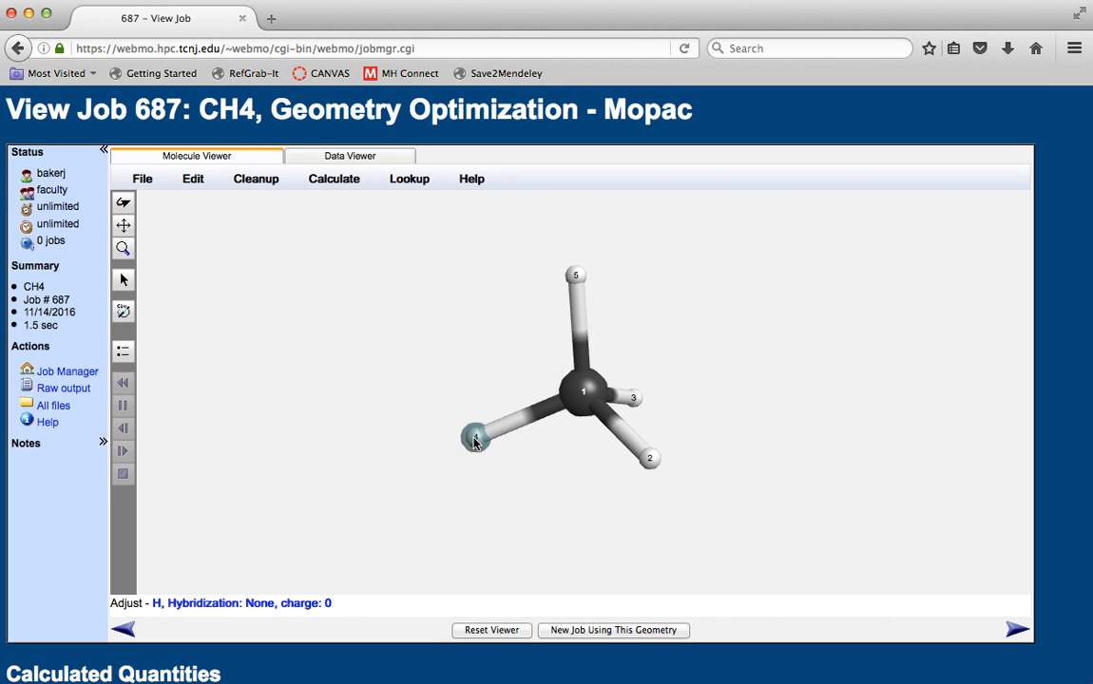
pyautogui.click(582, 390)
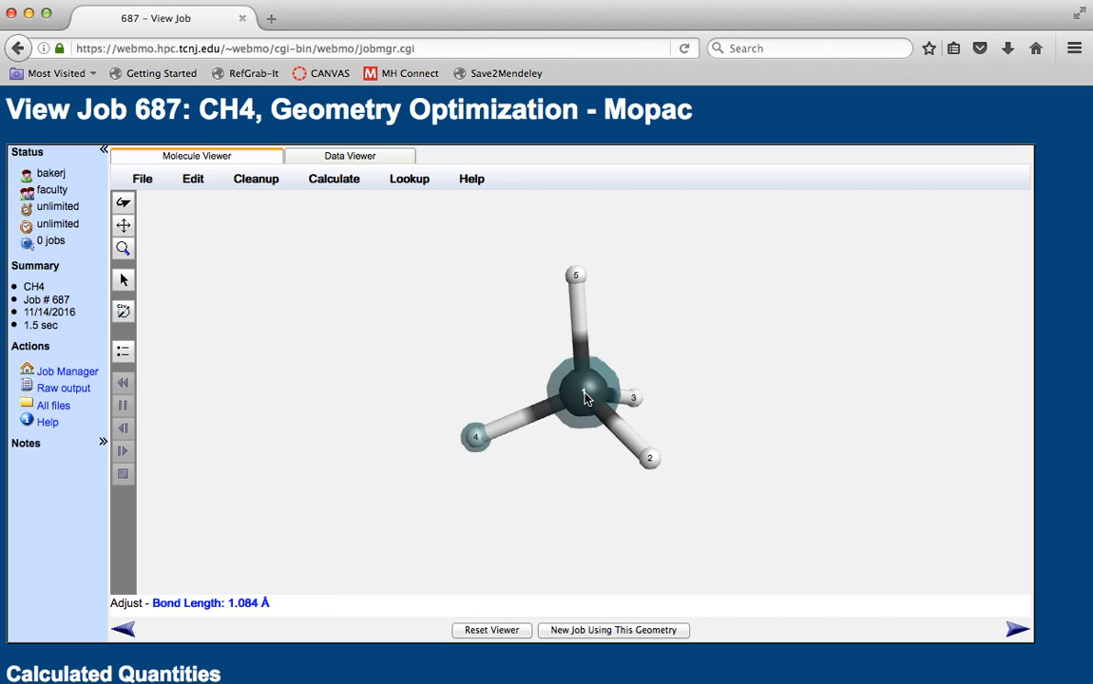
pyautogui.click(575, 277)
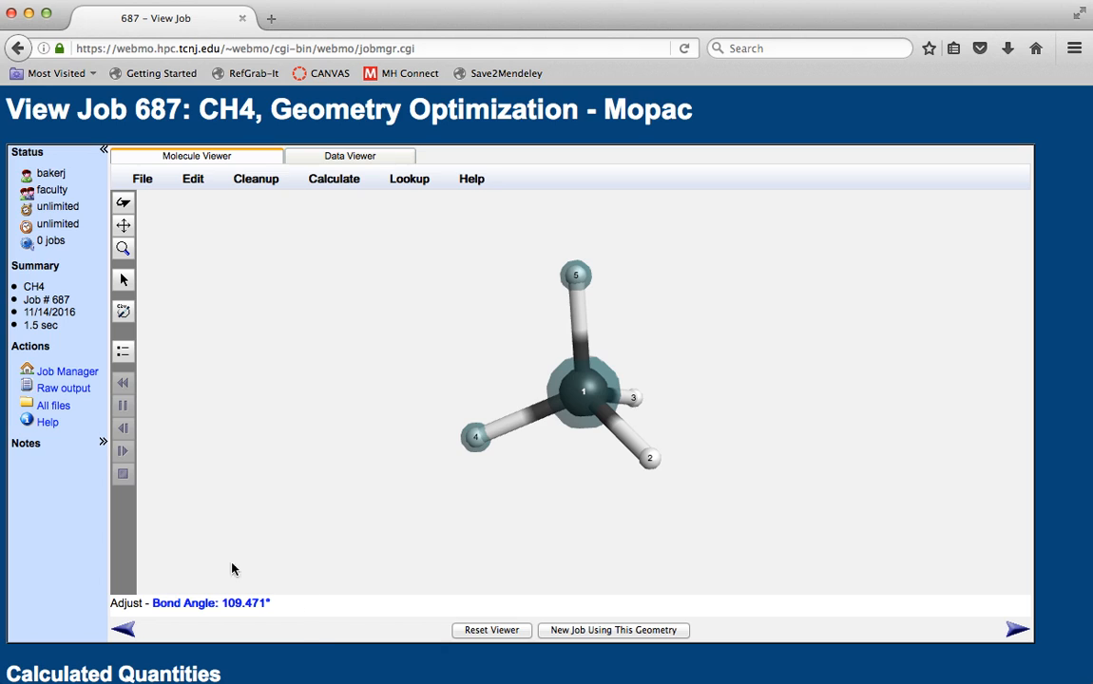
pyautogui.click(562, 518)
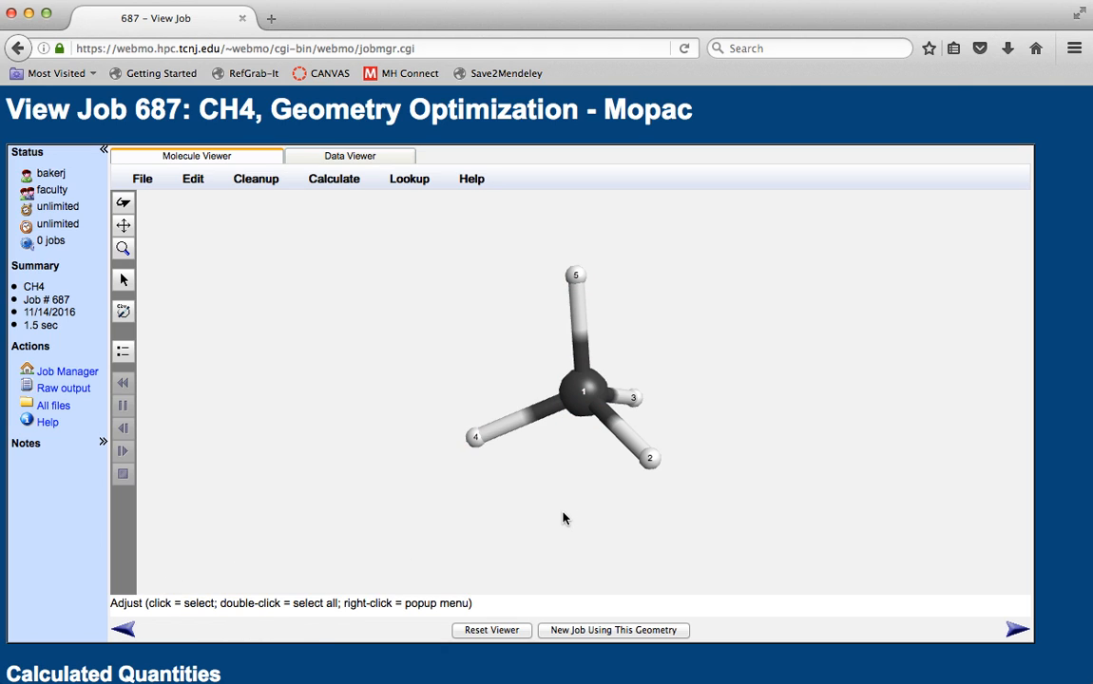
# Check the bond between carbon 1 and hydrogen 2, and measure the hydrogen 5, carbon 1, hydrogen 2 bond angle
pyautogui.click(585, 404)
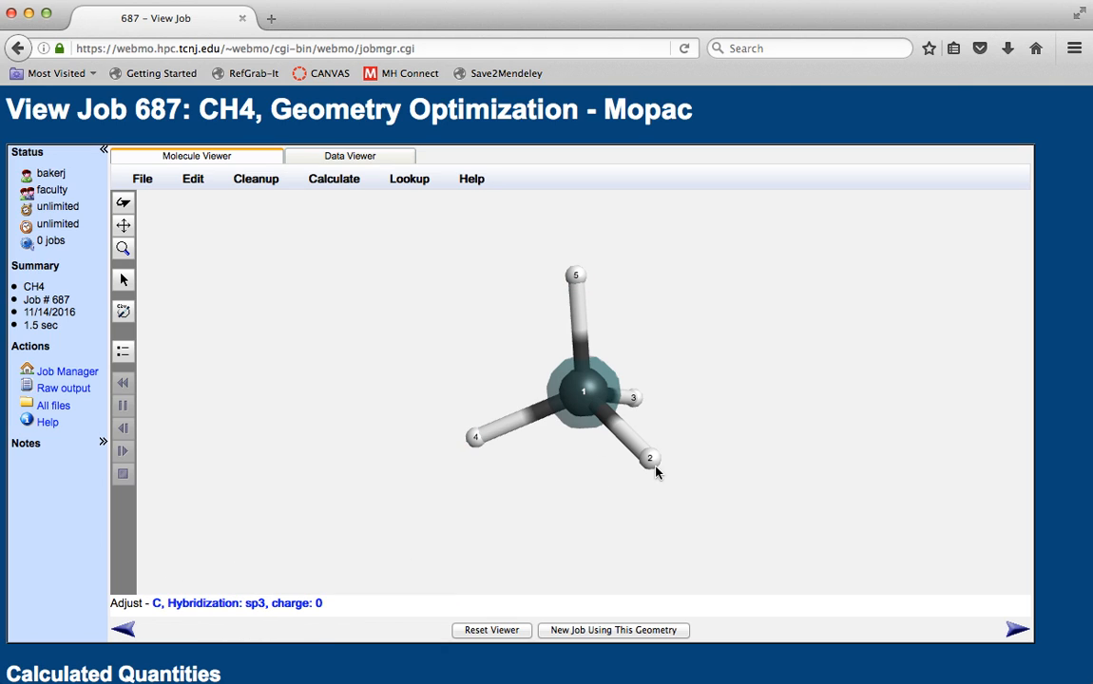
pyautogui.click(652, 464)
pyautogui.click(666, 416)
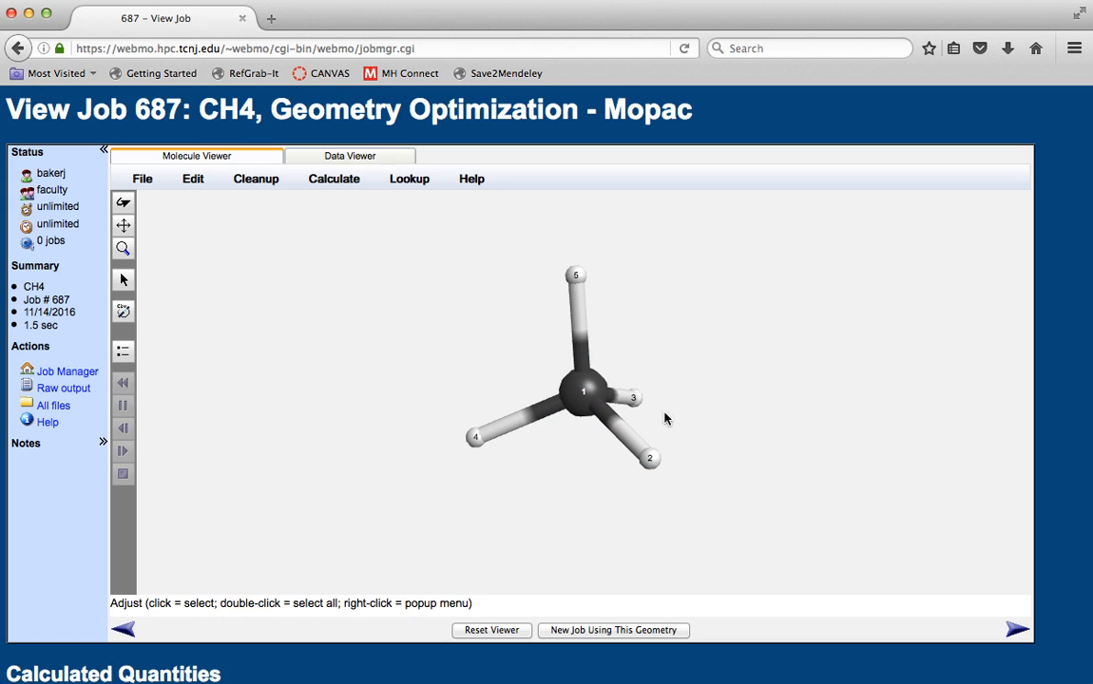
pyautogui.click(575, 277)
pyautogui.click(584, 401)
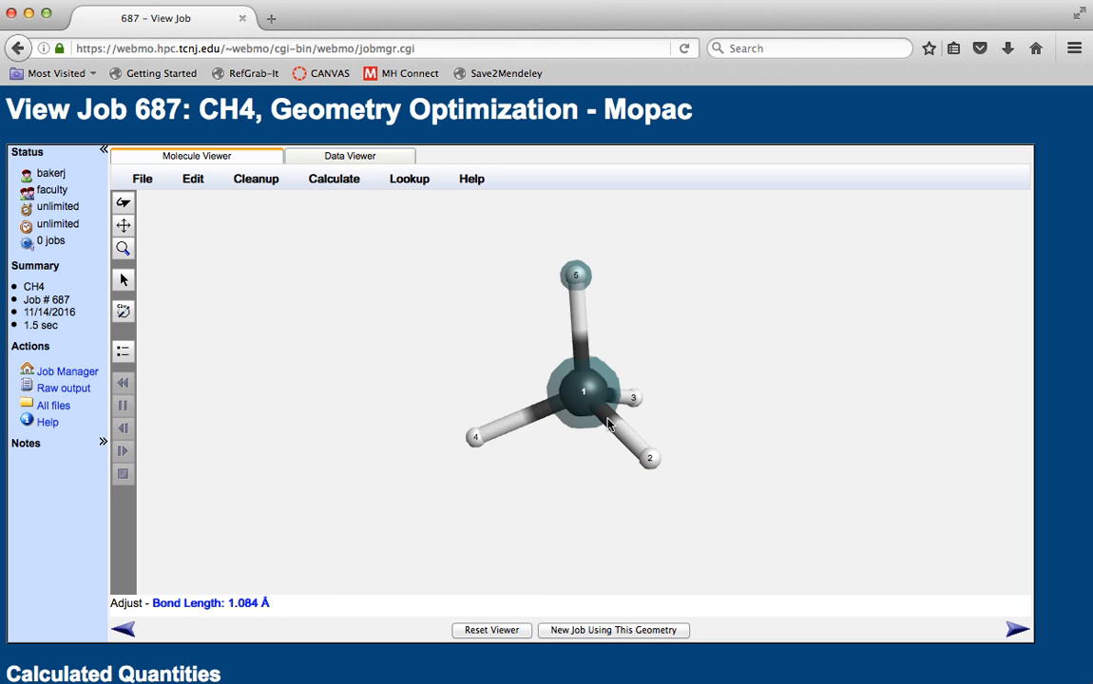
pyautogui.click(652, 462)
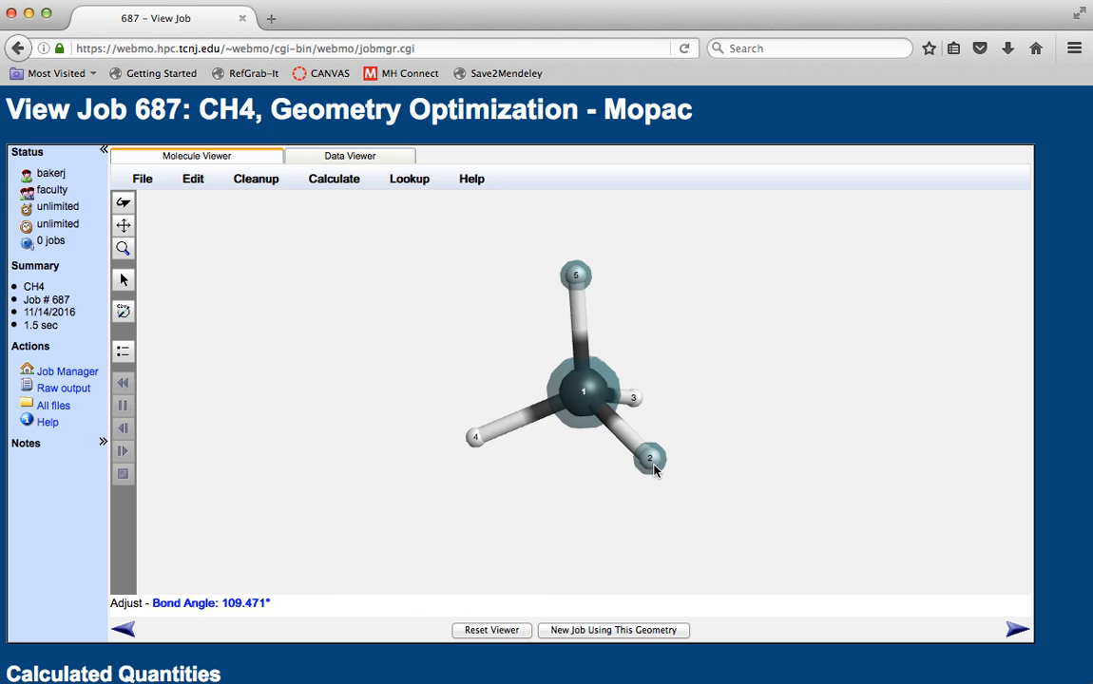
pyautogui.click(751, 485)
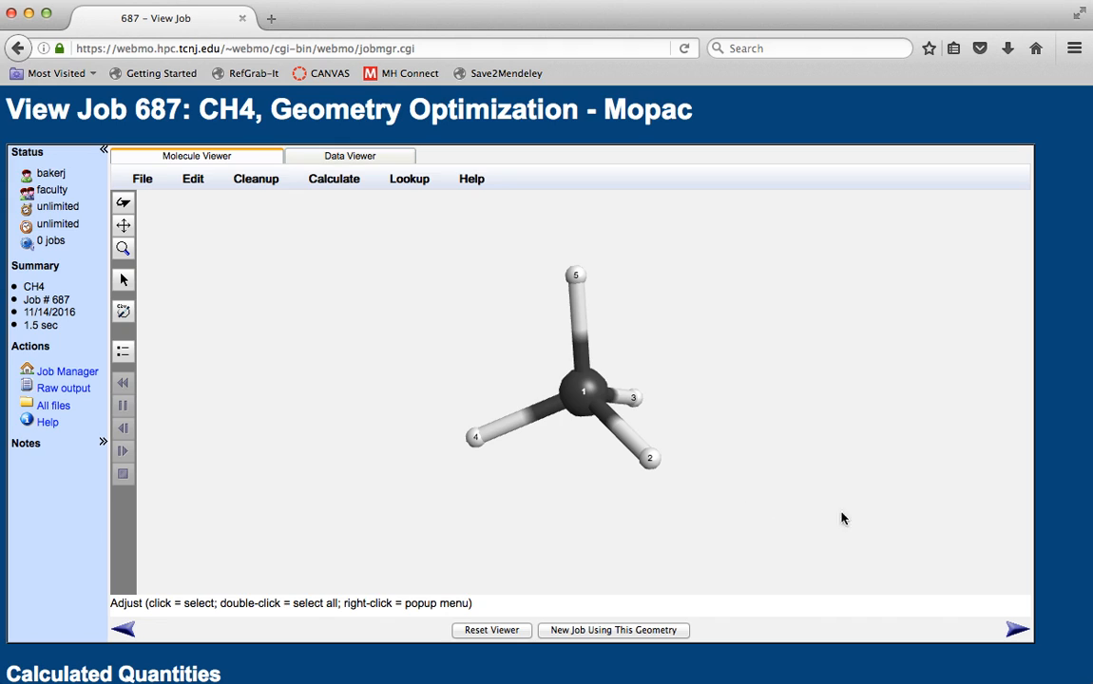
# Return to the Job Manager and log out, permanently deleting the jobs in the trash folder
pyautogui.moveTo(907, 528); pyautogui.dragTo(921, 508)
pyautogui.click(60, 377)
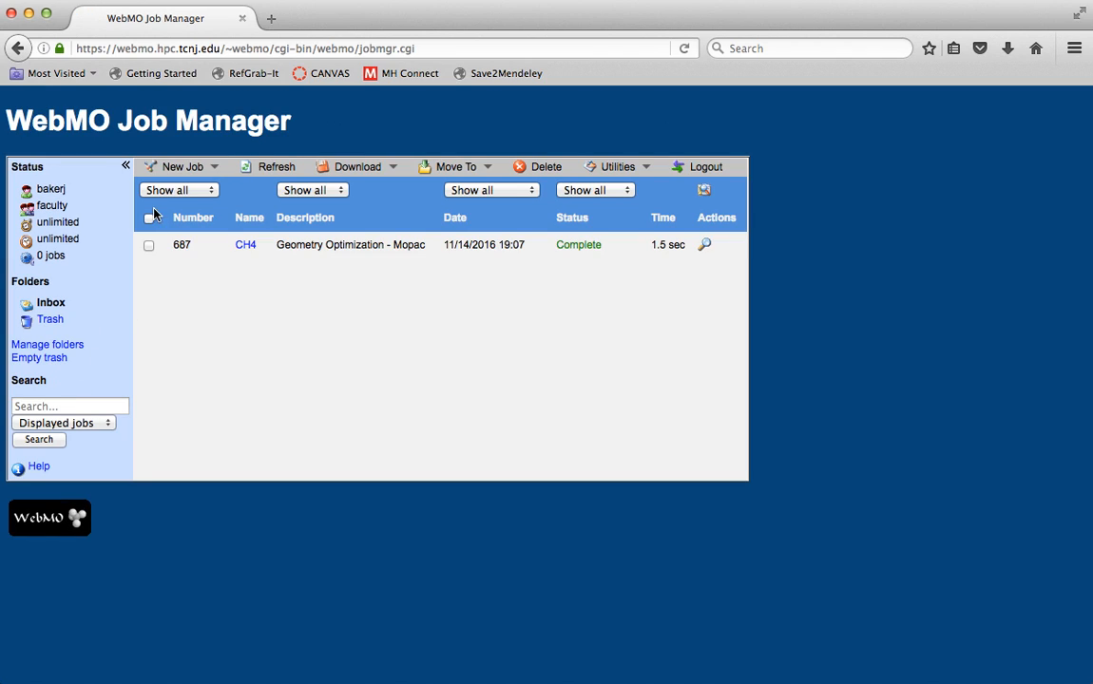
pyautogui.click(172, 166)
pyautogui.click(703, 170)
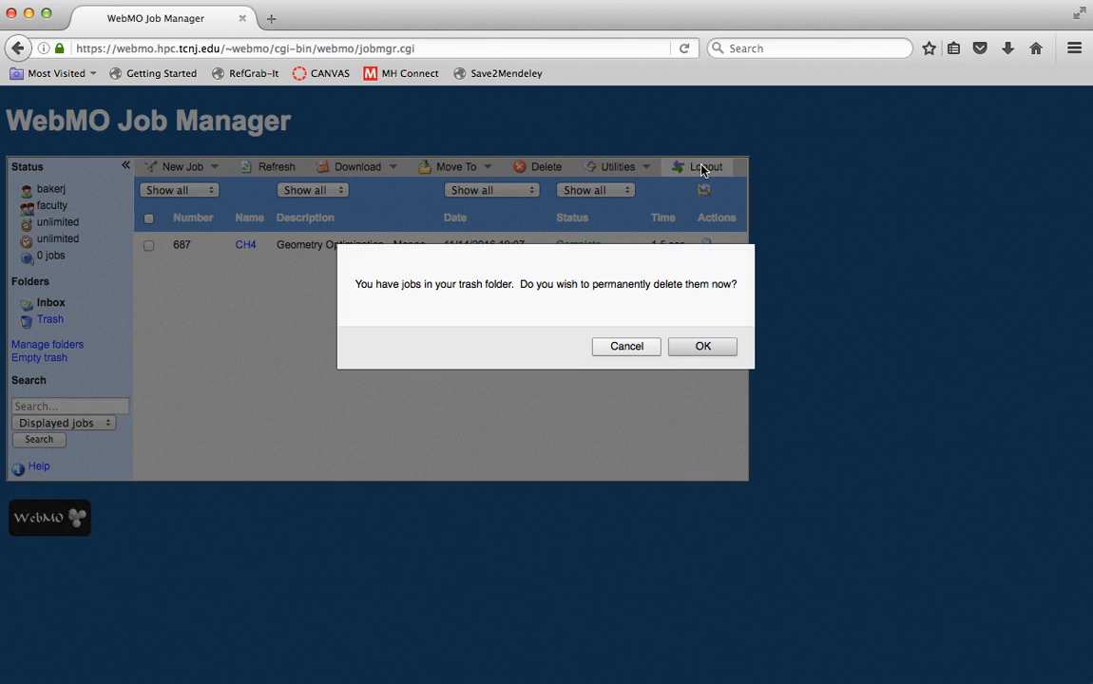
pyautogui.click(699, 348)
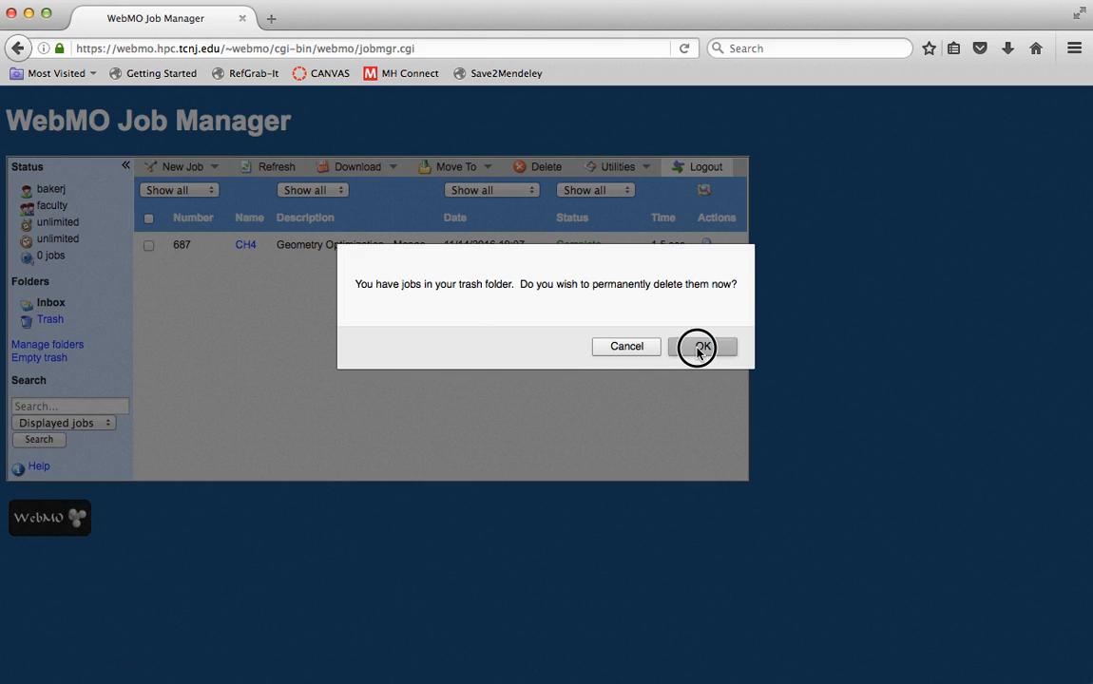